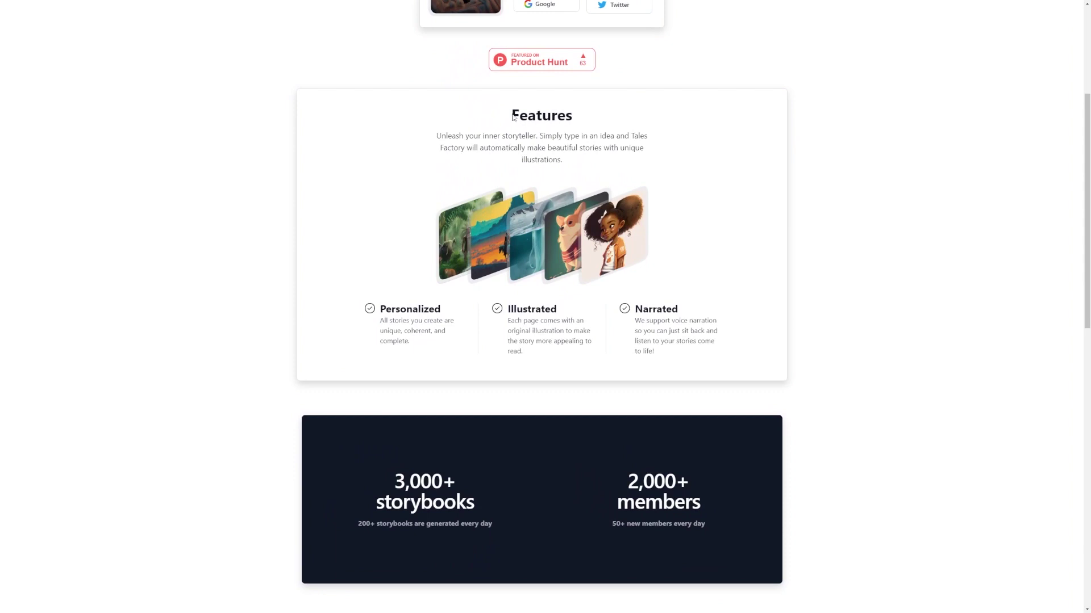
Step: Highlight the Features heading and description, then scroll down the Tales Factory landing page
drag(509, 109, 846, 181)
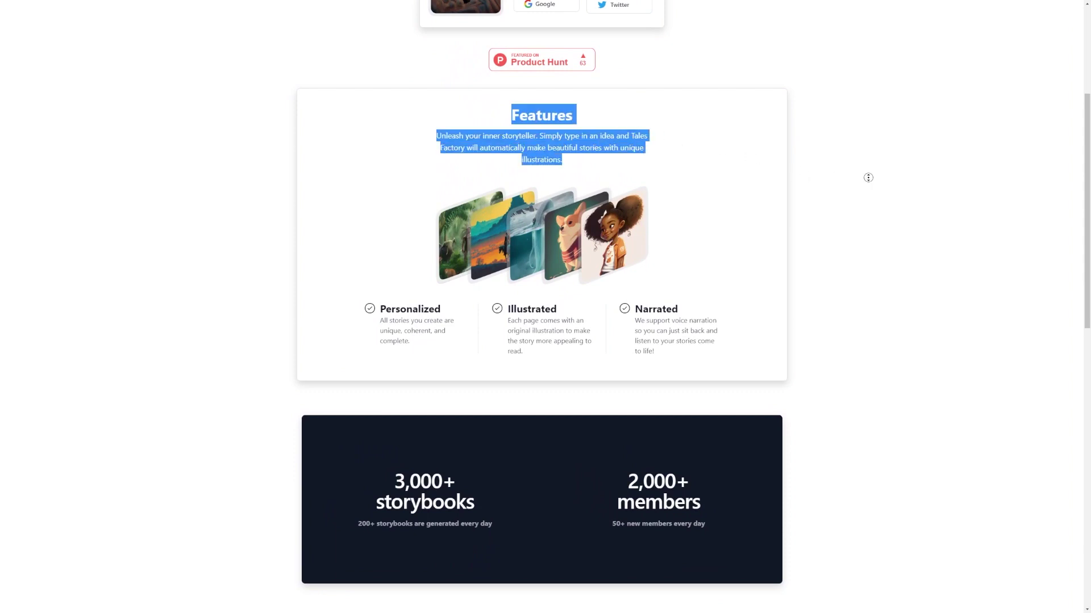
scroll(871, 182, down, 1)
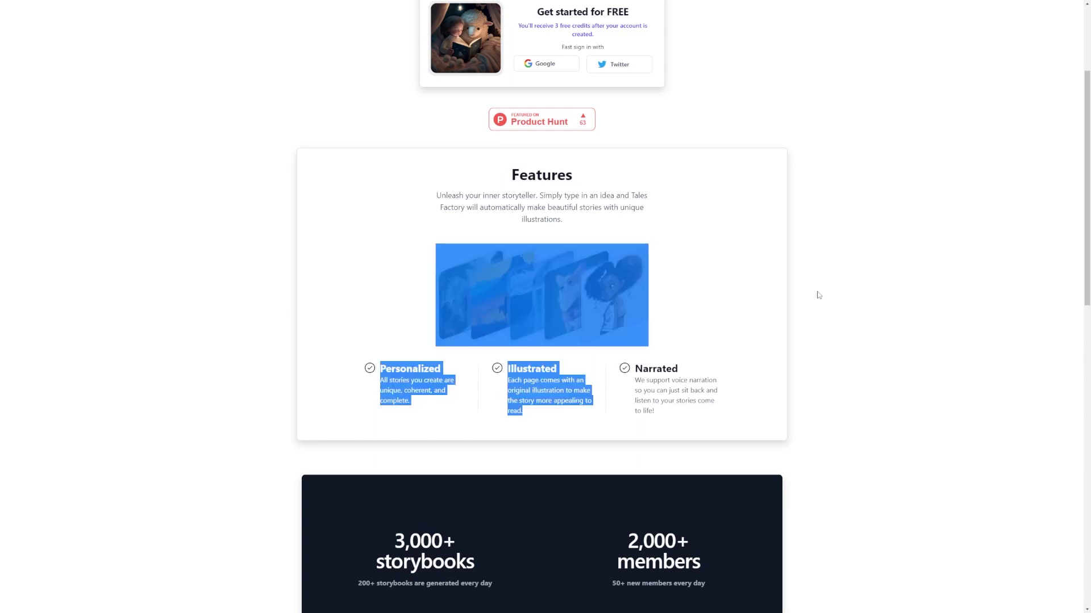
click(600, 259)
middle_click(254, 266)
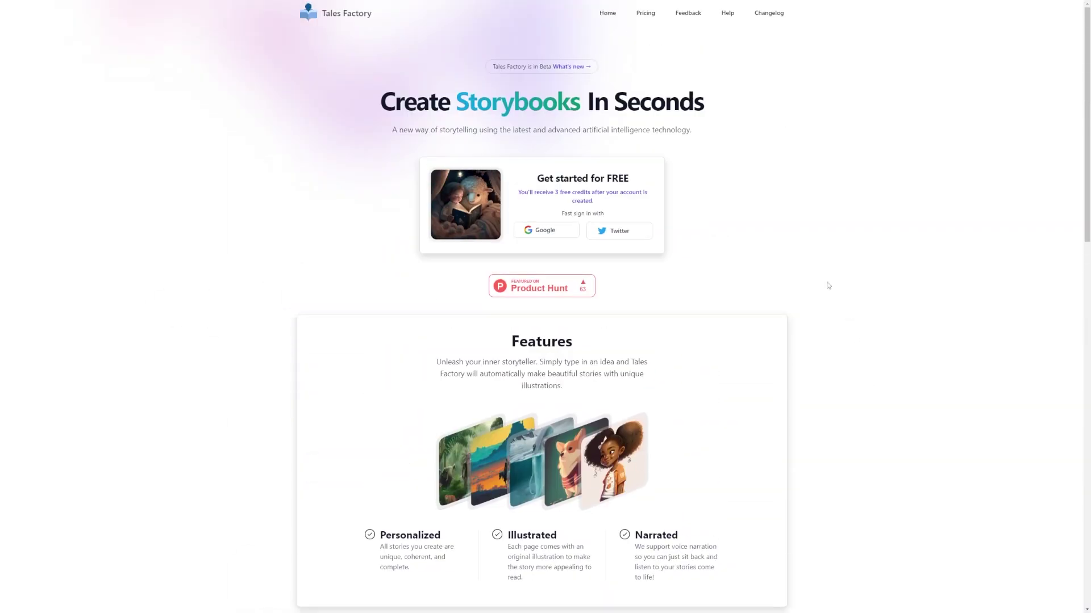
Step: Highlight the 'Create Storybooks In Seconds' headline, 'Get started for FREE' and 'Fast sign in with' text
drag(390, 23, 338, 16)
click(354, 125)
drag(379, 101, 782, 119)
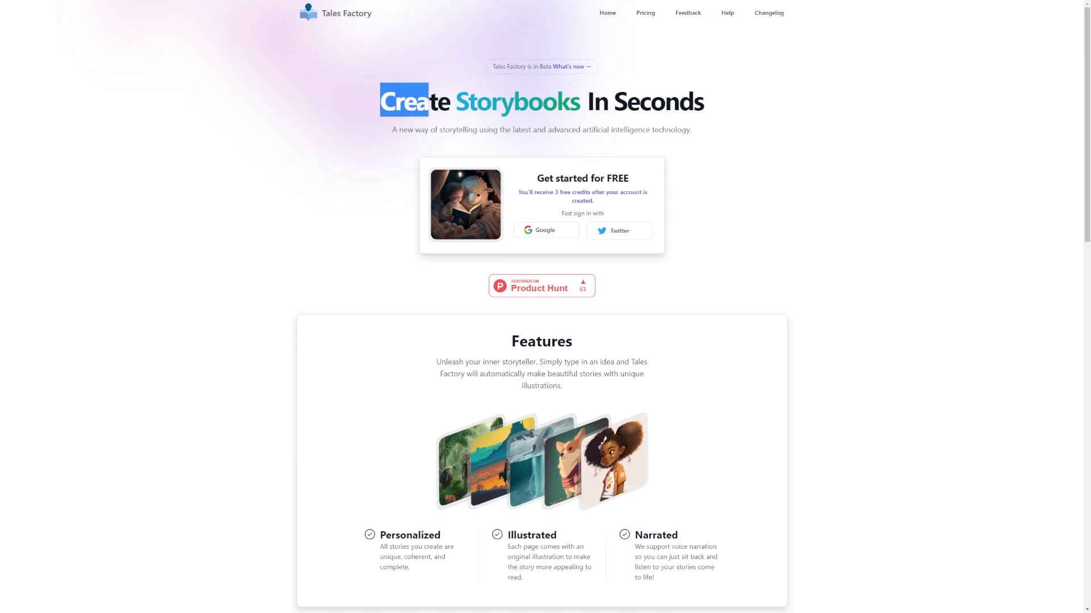
drag(535, 176, 757, 177)
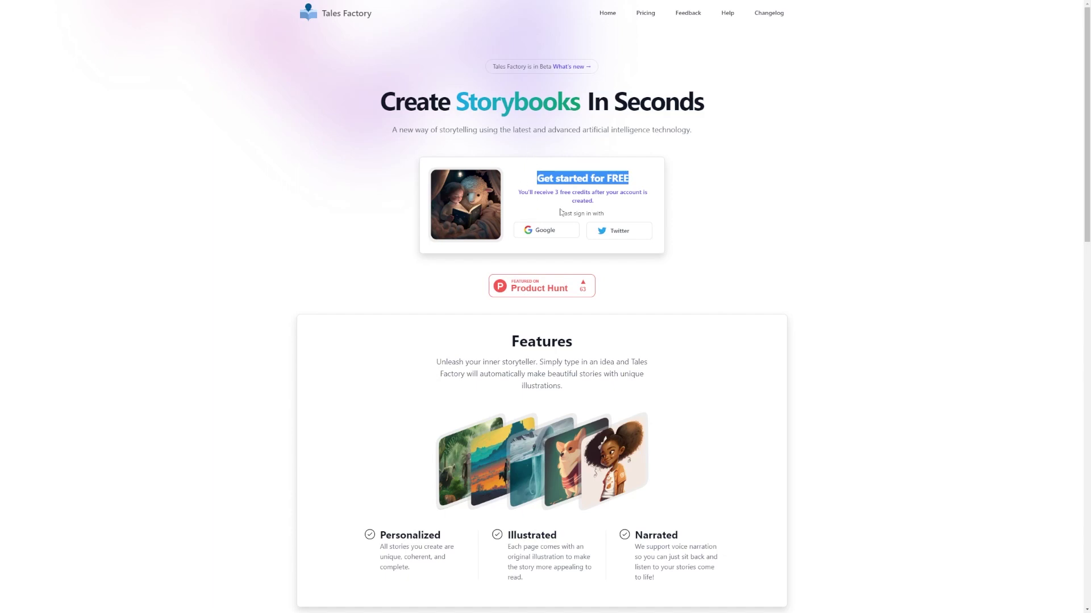
drag(559, 213, 618, 213)
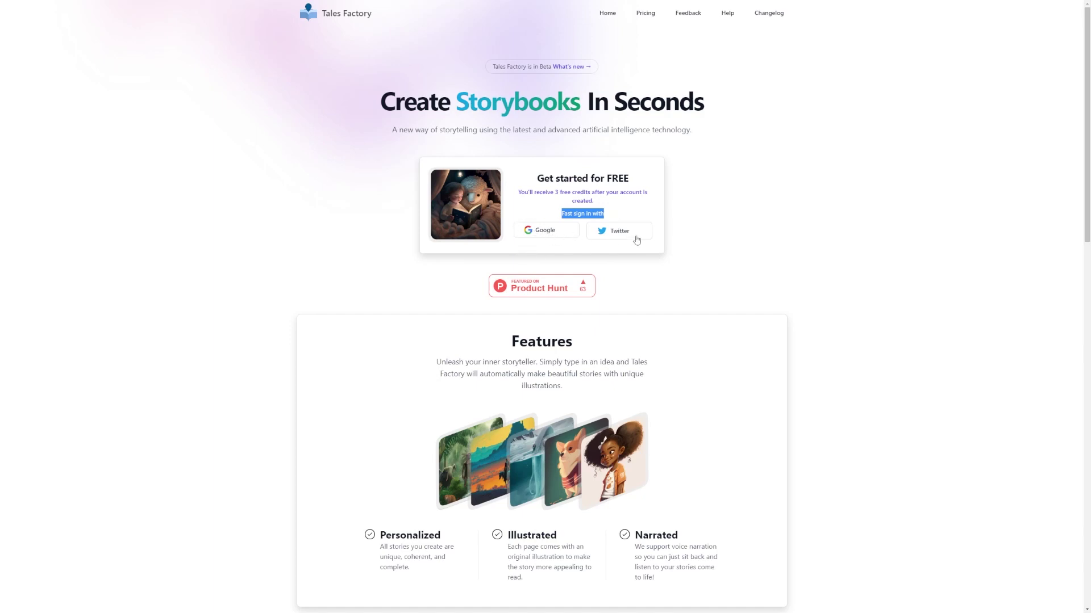
click(737, 231)
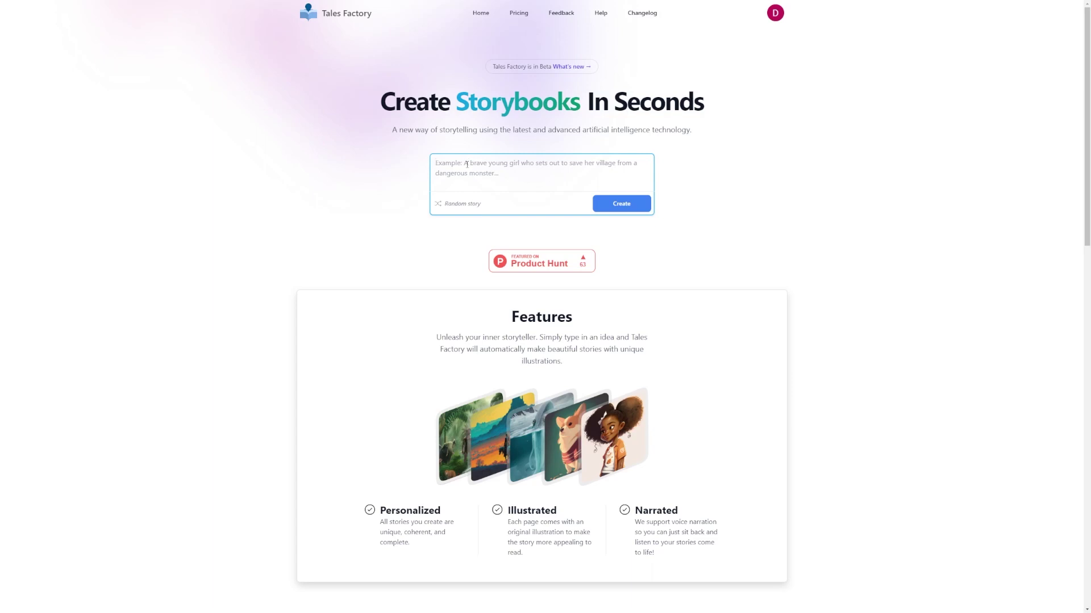
Step: Cycle through four random story ideas in the prompt box
click(463, 206)
click(464, 212)
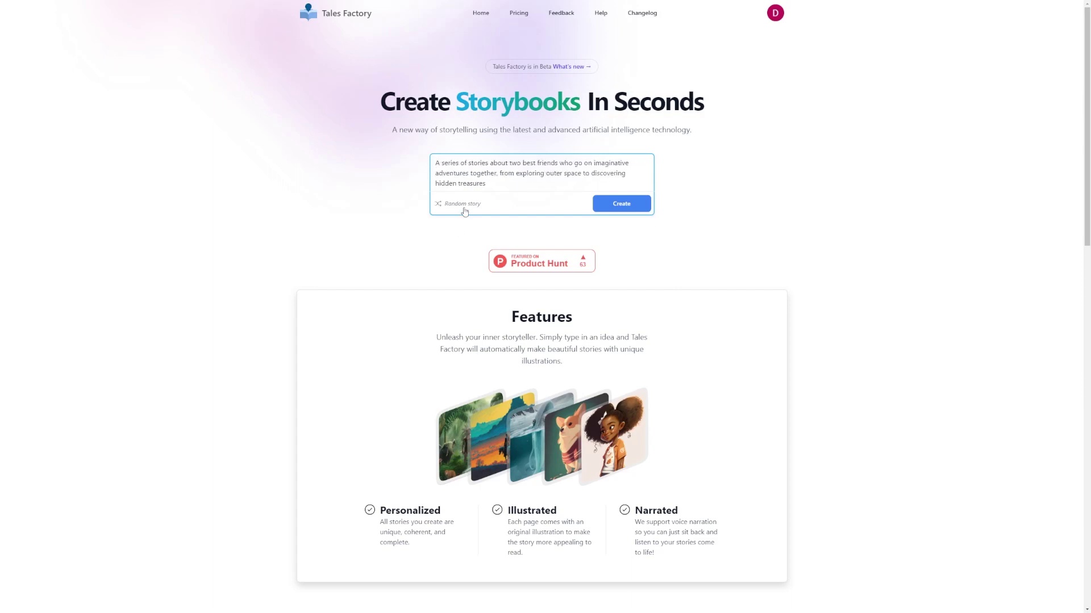
click(466, 212)
click(472, 210)
Step: Replace the prompt with the brave young girl idea, review it, and generate the storybook
key(ctrl+a)
text(A brave young girl sets out to save her village from a dangerous monster)
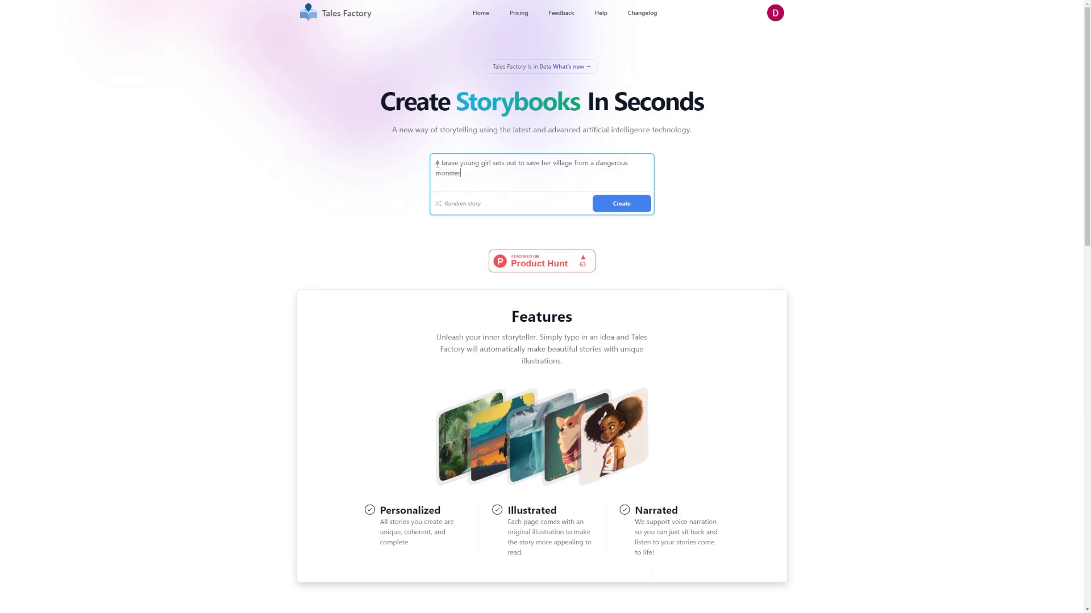
drag(445, 163, 528, 162)
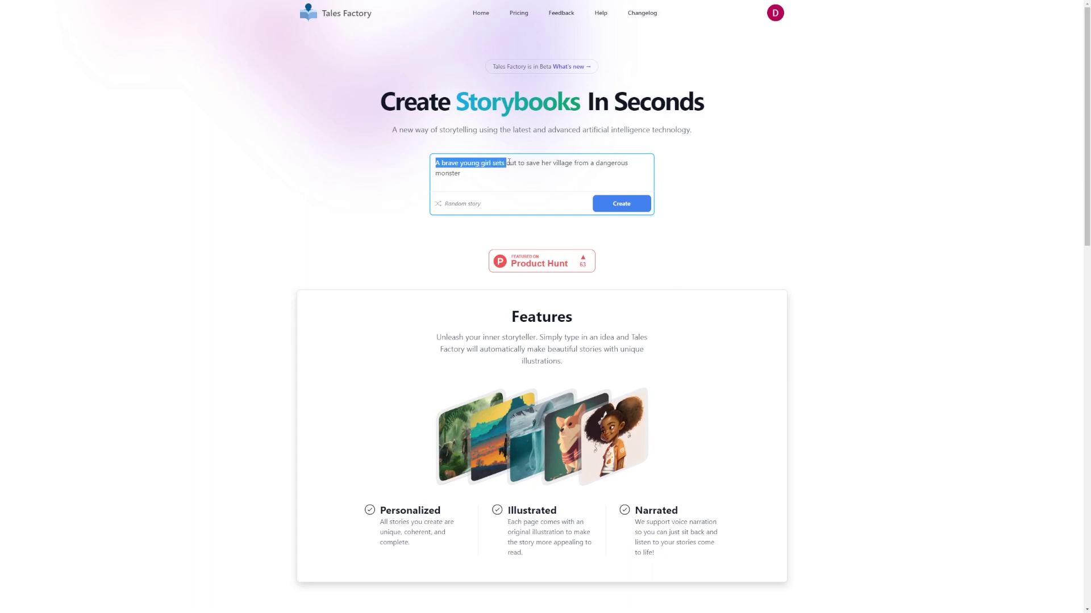
drag(529, 163, 629, 163)
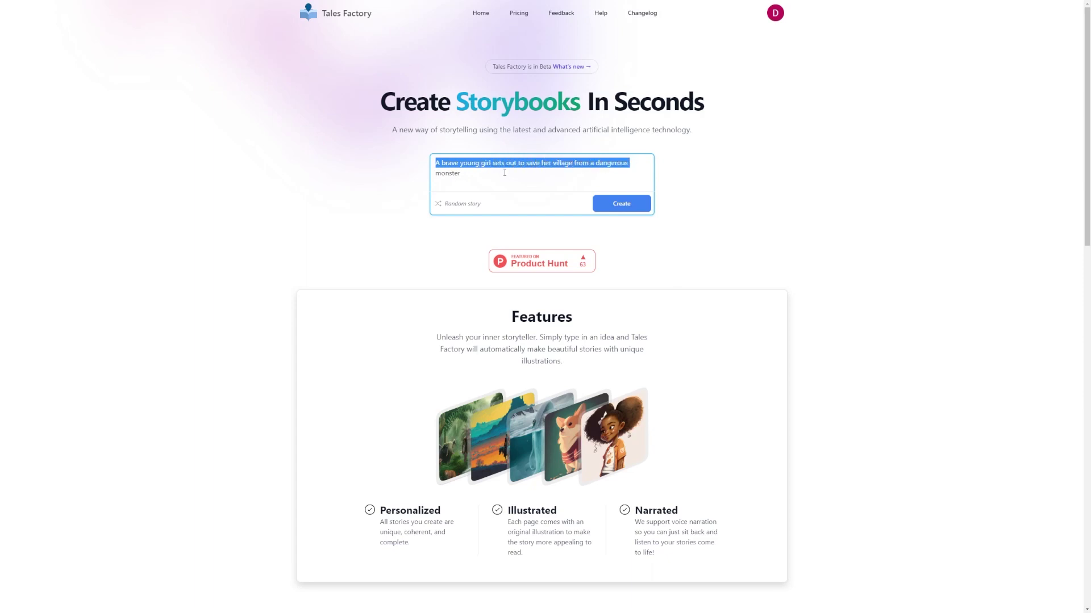
drag(462, 174, 366, 181)
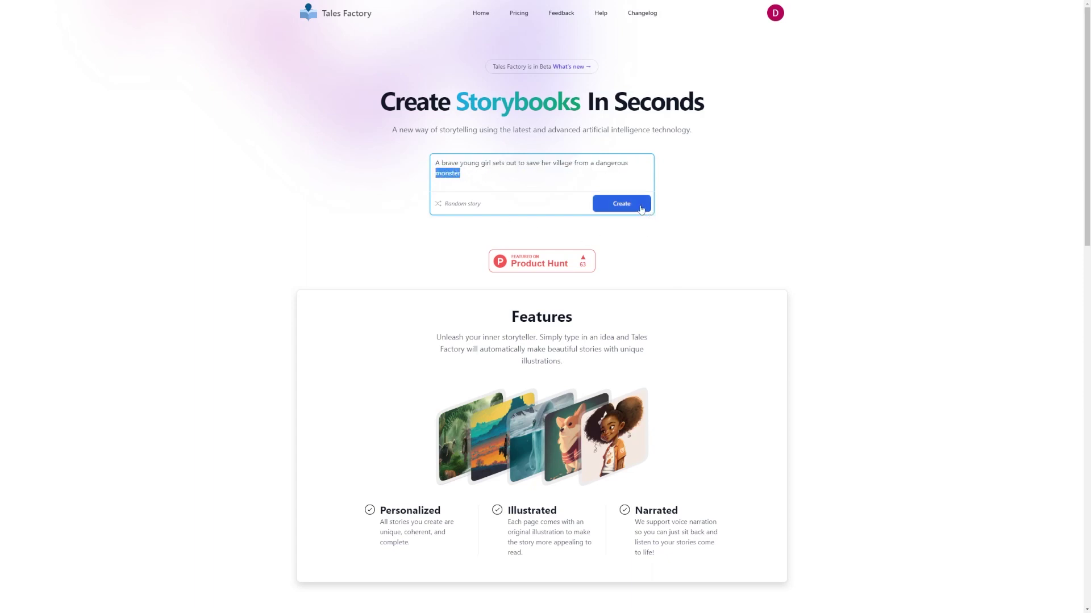
click(608, 207)
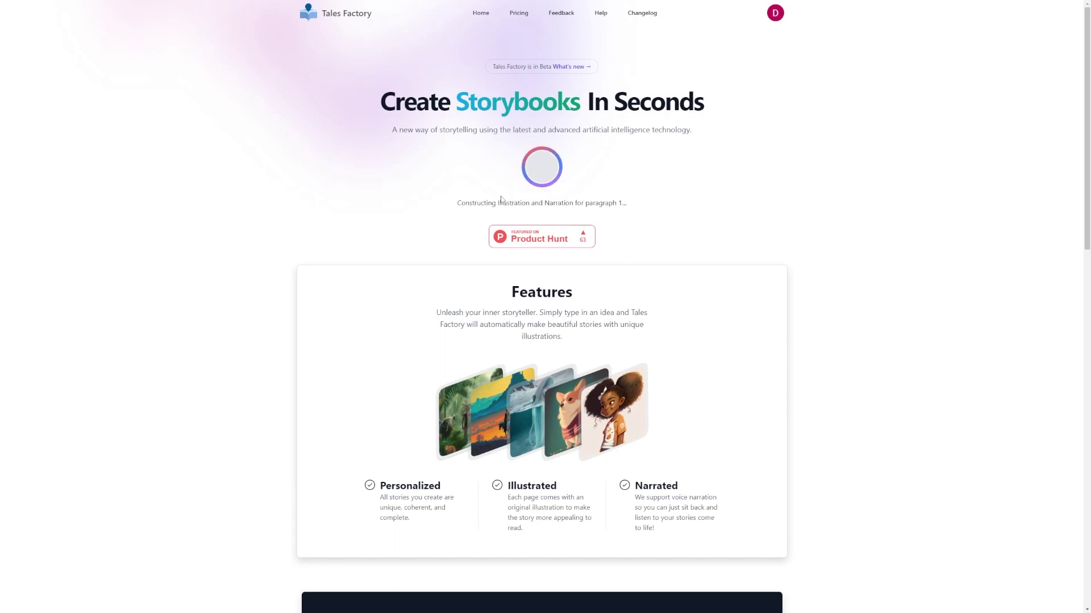
scroll(467, 211, down, 1)
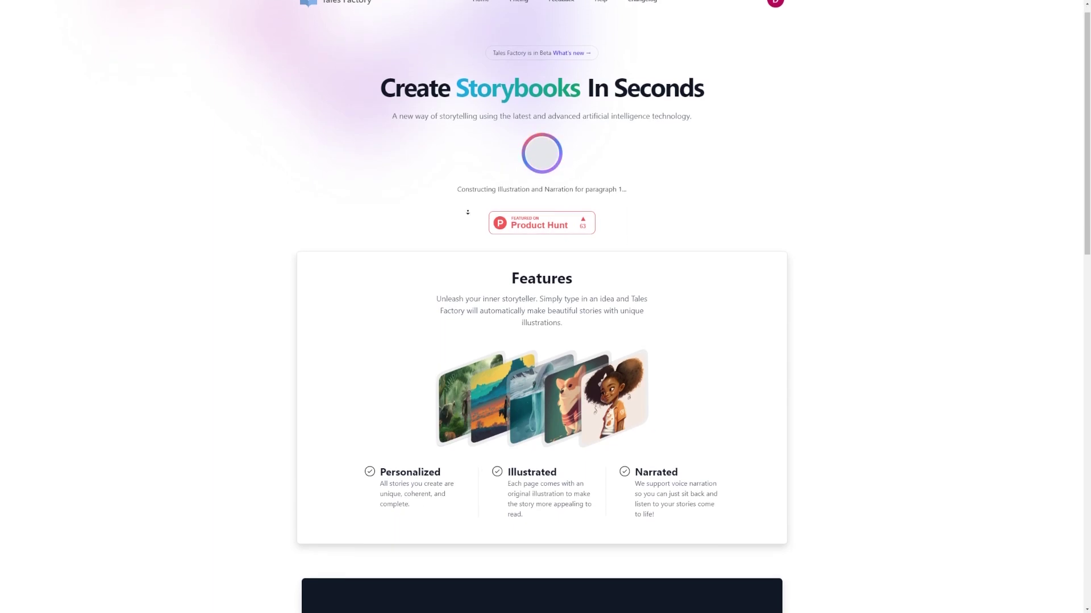
scroll(467, 211, down, 1)
scroll(467, 212, down, 1)
scroll(468, 212, down, 2)
scroll(472, 212, down, 2)
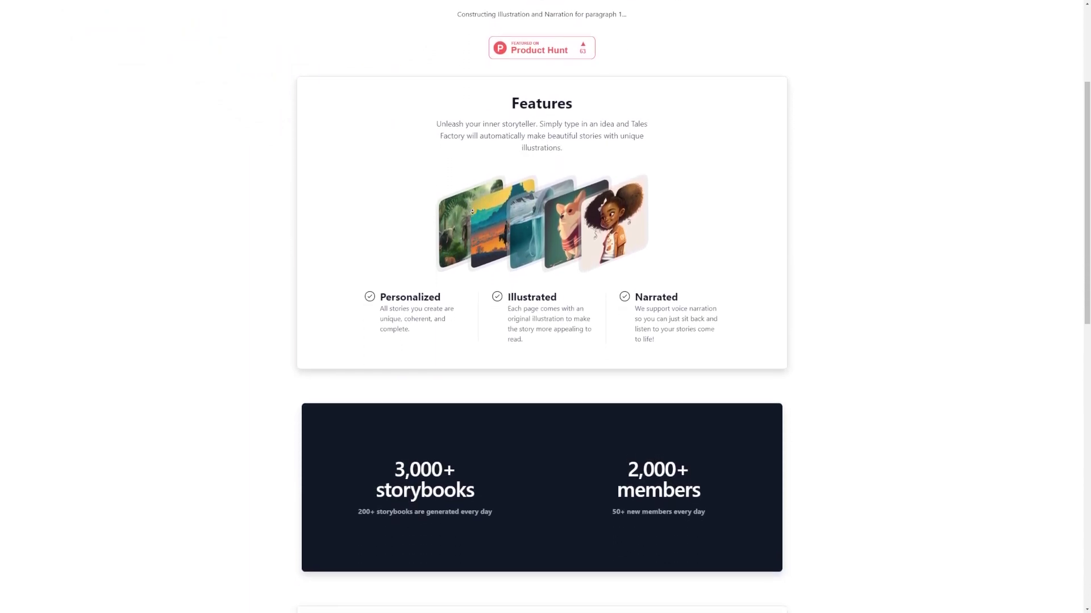
scroll(472, 212, down, 1)
scroll(472, 212, down, 1)
scroll(472, 211, down, 1)
scroll(472, 211, down, 1)
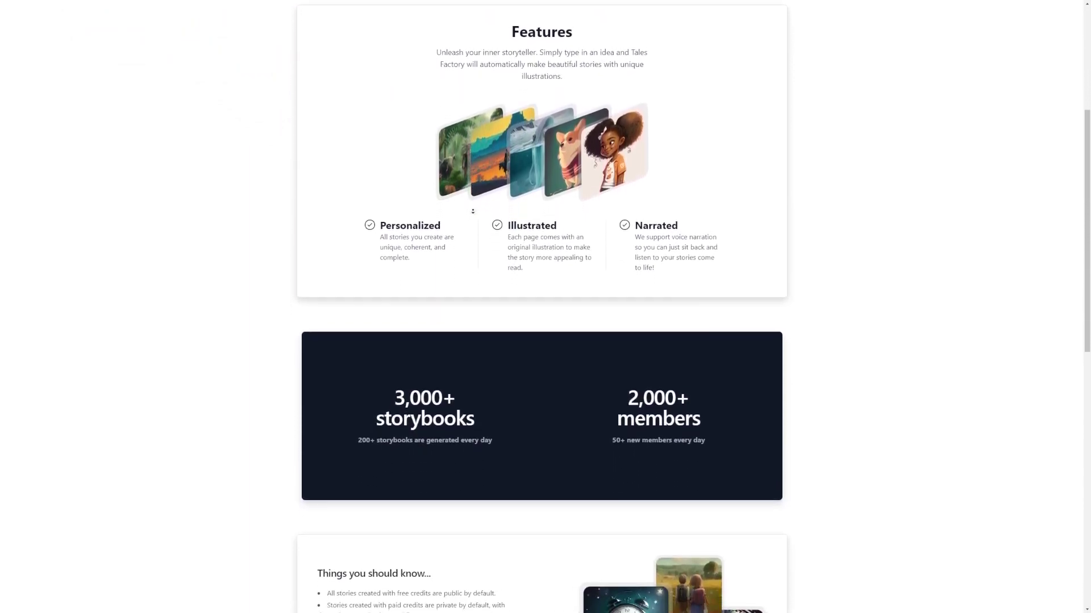
scroll(473, 211, down, 1)
scroll(472, 212, down, 1)
scroll(472, 214, down, 1)
scroll(471, 216, down, 1)
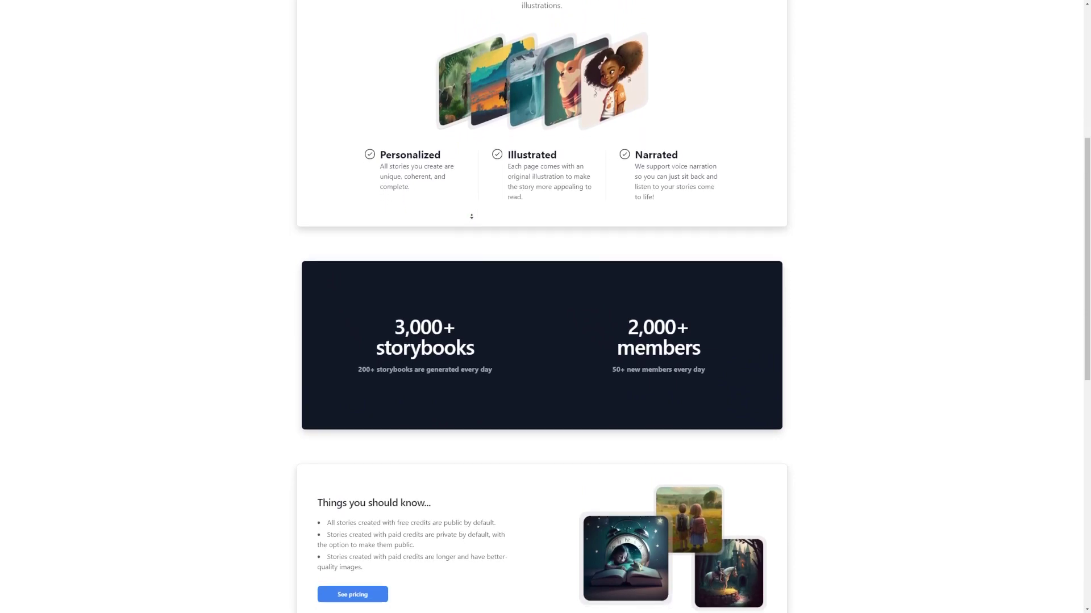
scroll(470, 216, down, 2)
scroll(471, 216, down, 2)
scroll(471, 217, down, 2)
scroll(472, 215, down, 2)
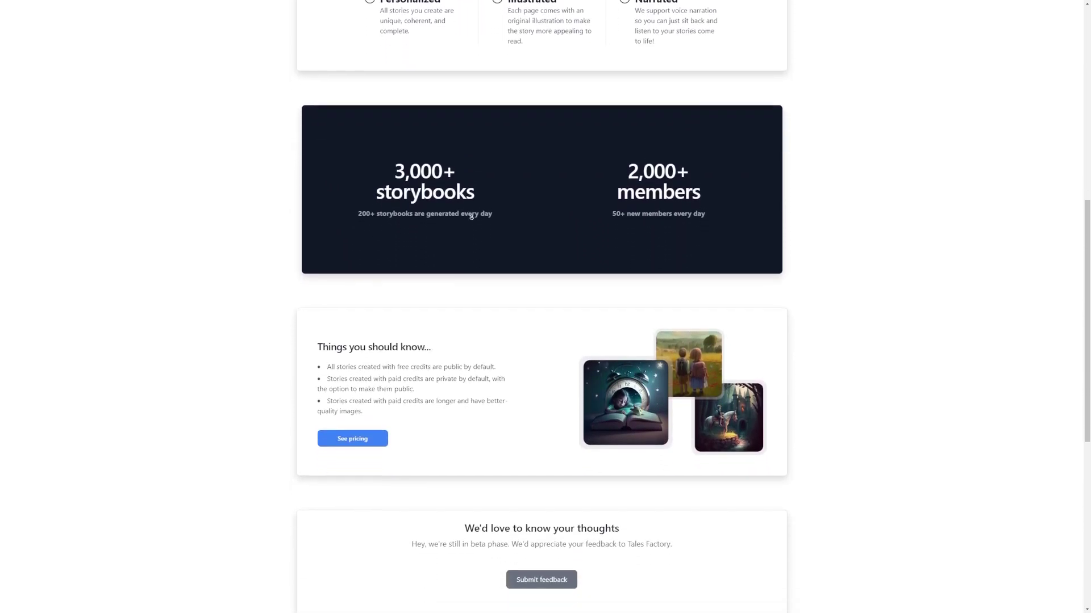
scroll(472, 217, down, 1)
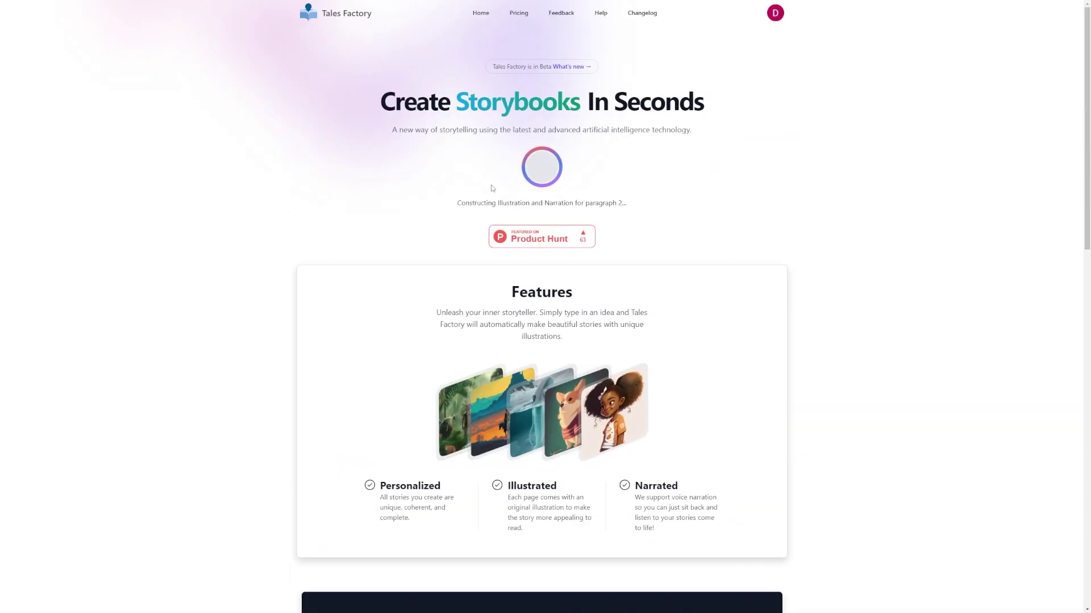
Step: Track the paragraph 2 and 3 progress, then review the 'Lily's Heroic Quest' title and first paragraph
drag(631, 203, 421, 207)
drag(409, 199, 670, 205)
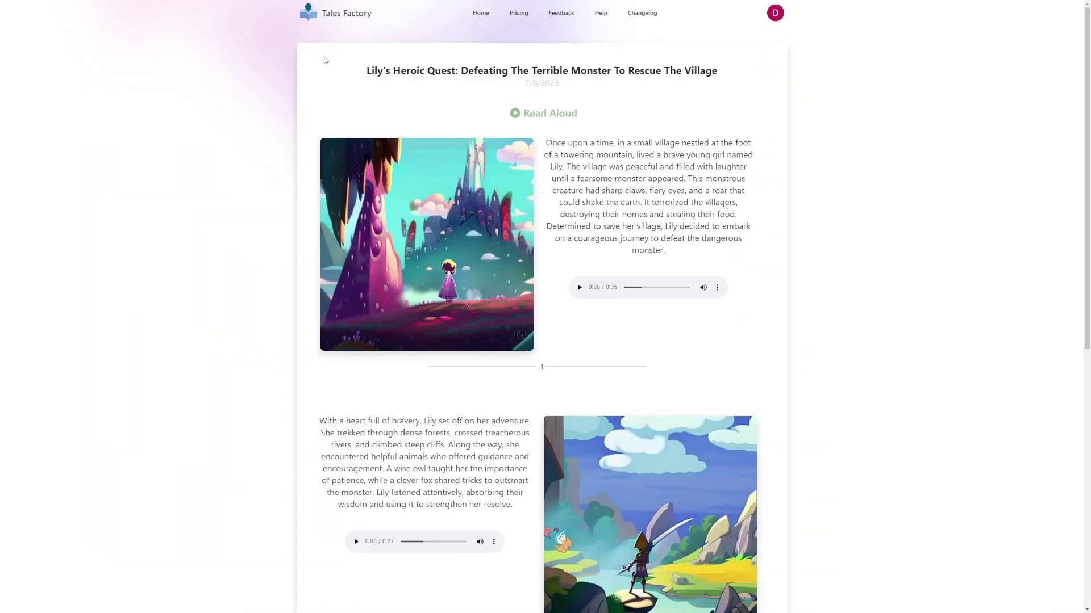
drag(324, 60, 946, 361)
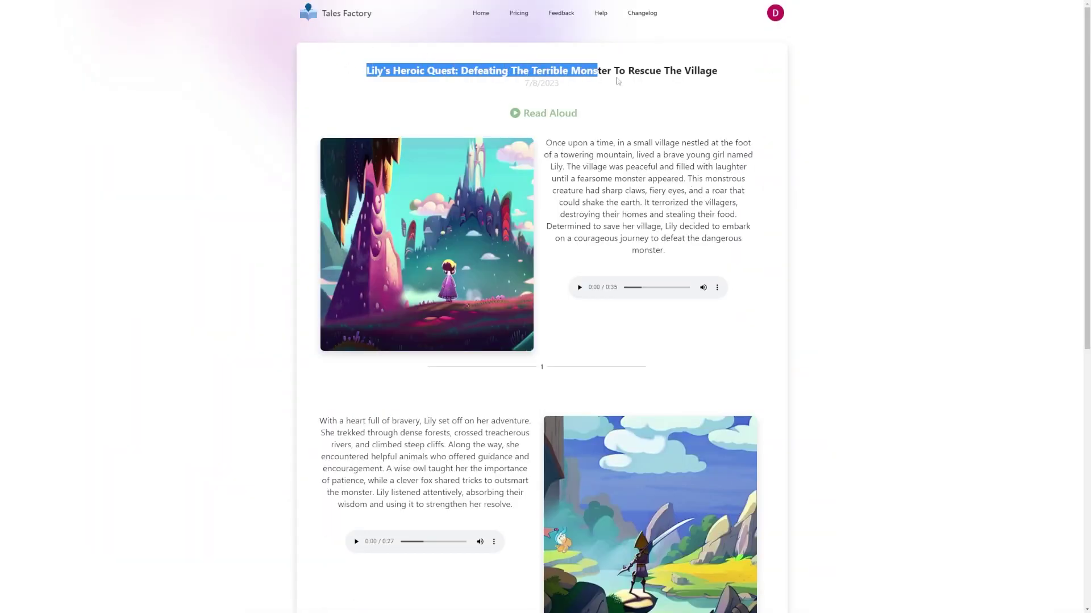
click(883, 233)
scroll(883, 232, down, 3)
scroll(882, 236, down, 3)
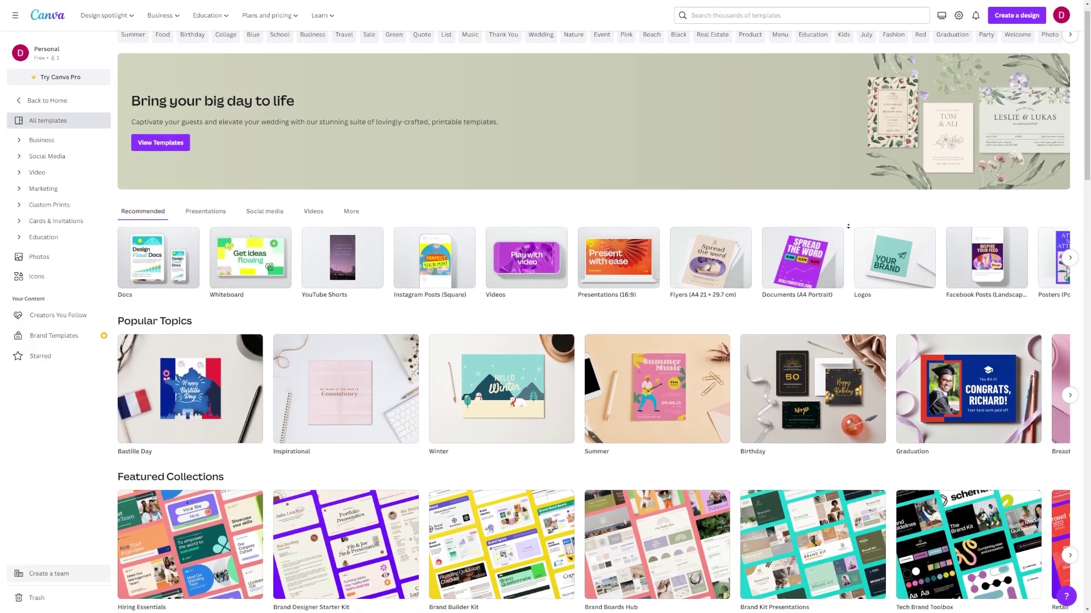
scroll(848, 225, down, 1)
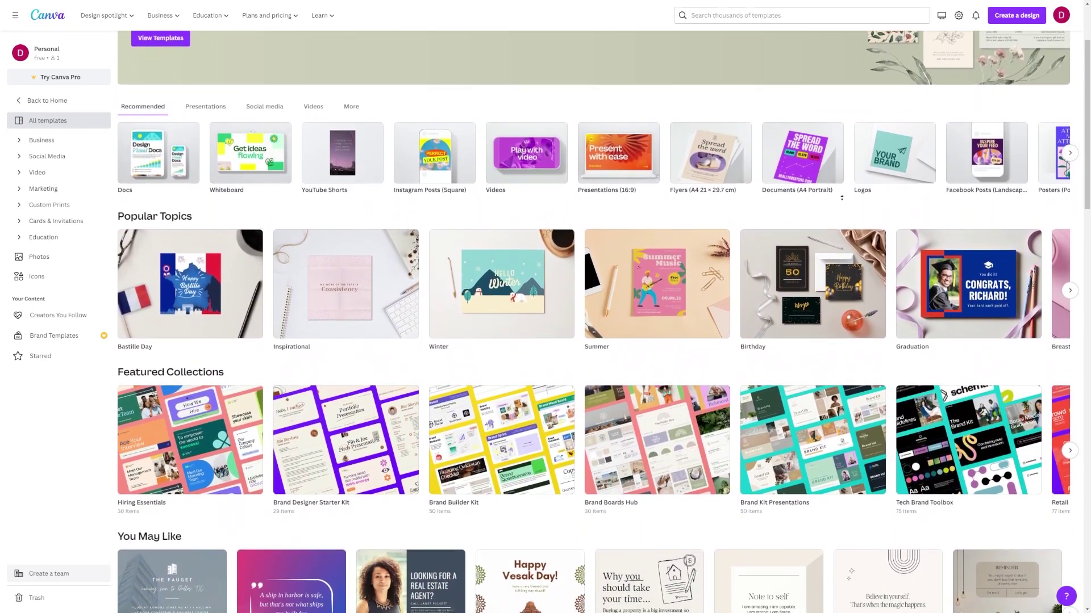
scroll(840, 198, up, 3)
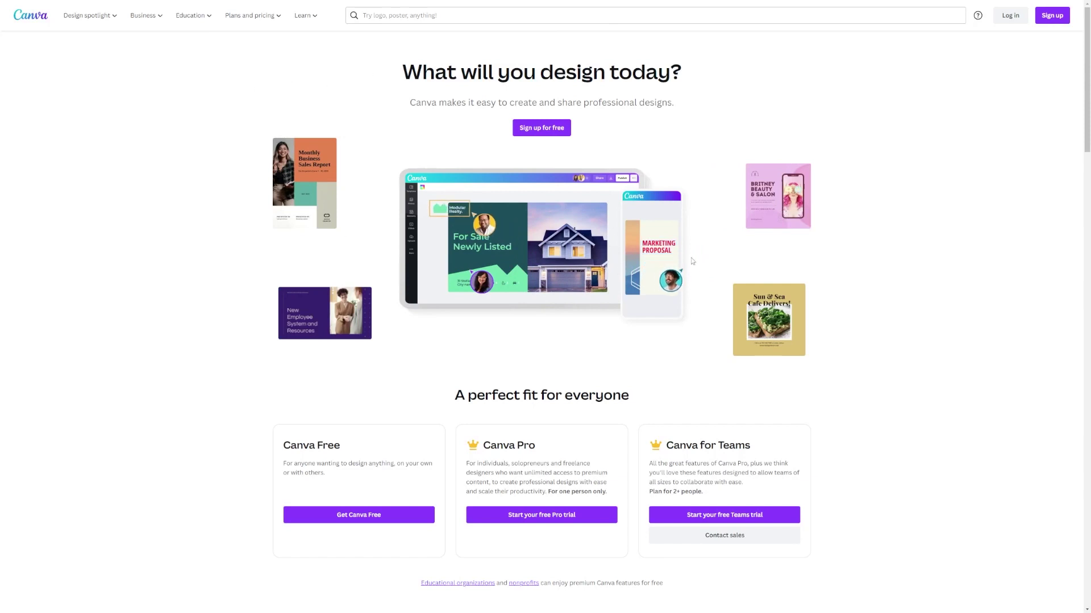
Step: Begin signing up for a Canva account from the top-right Sign up button
click(1051, 15)
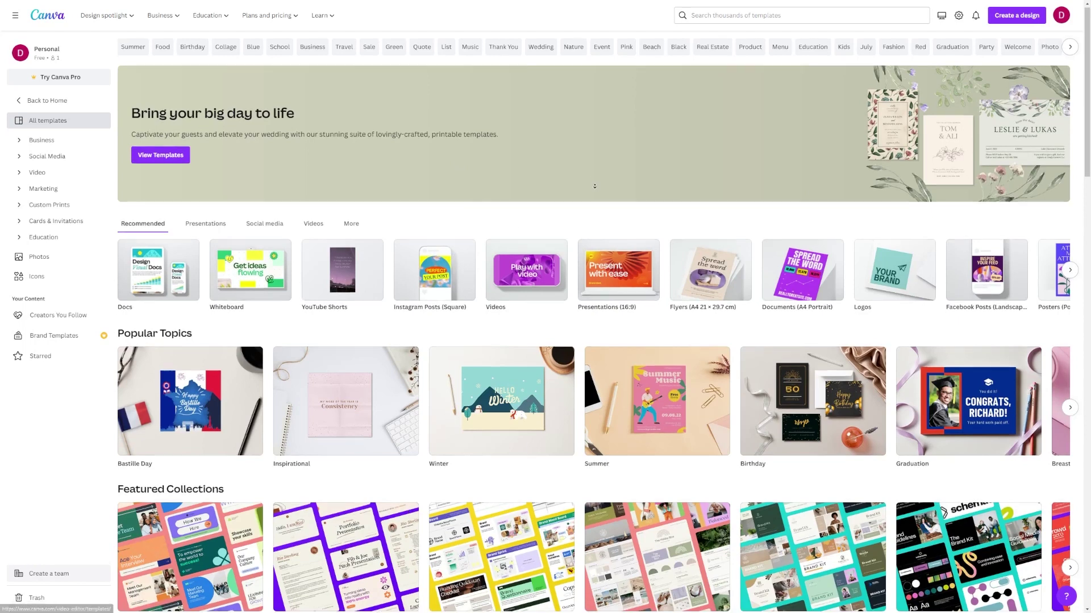
scroll(177, 325, down, 2)
scroll(176, 323, down, 4)
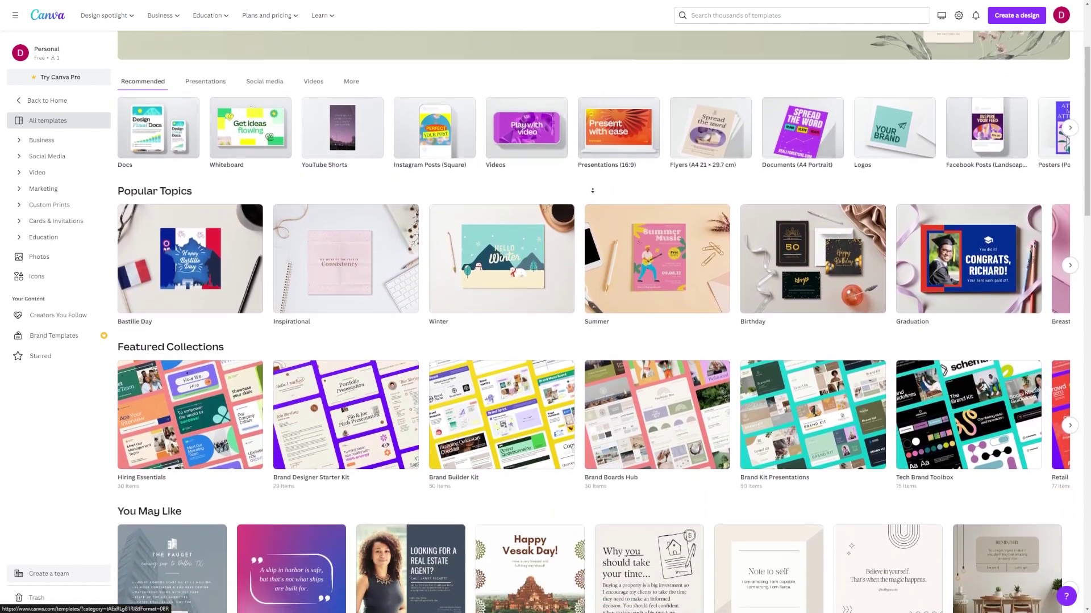
scroll(588, 193, down, 2)
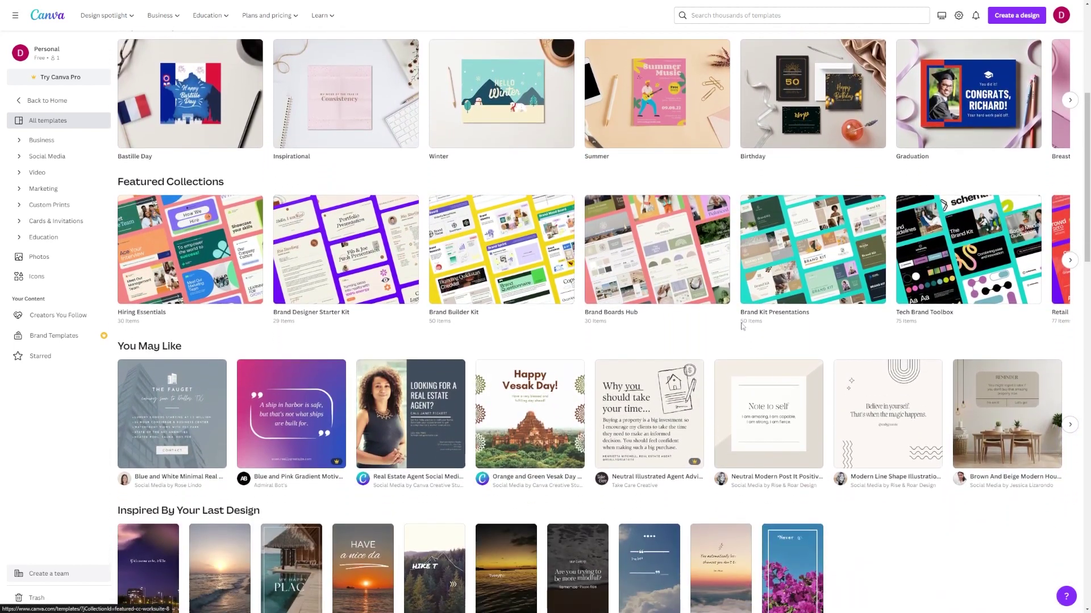
scroll(580, 199, up, 7)
Step: Search Canva templates for 'story' and open the Story Books results
click(770, 18)
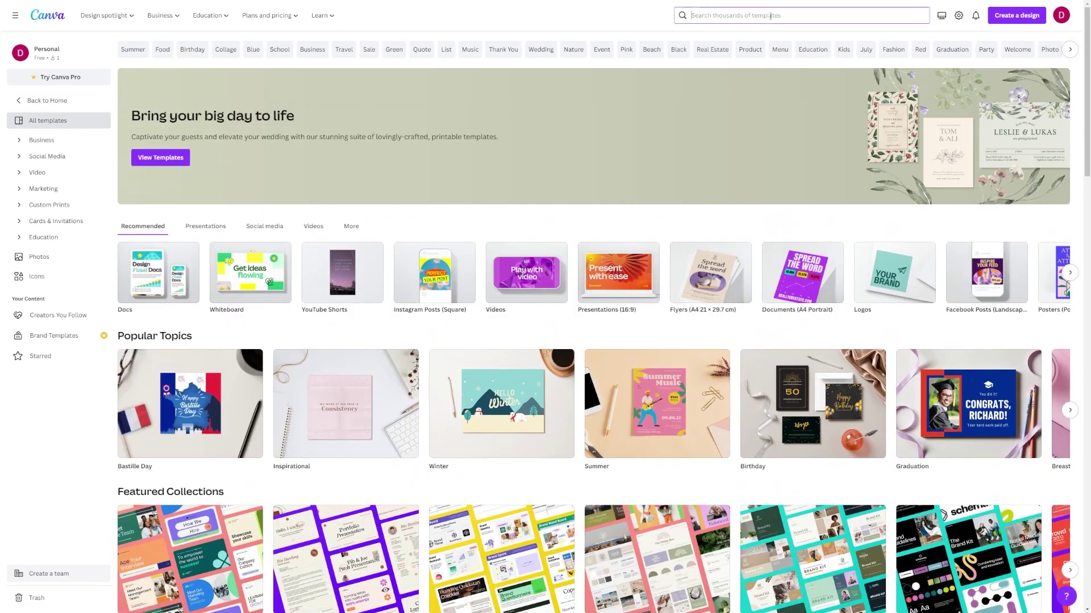
text(story)
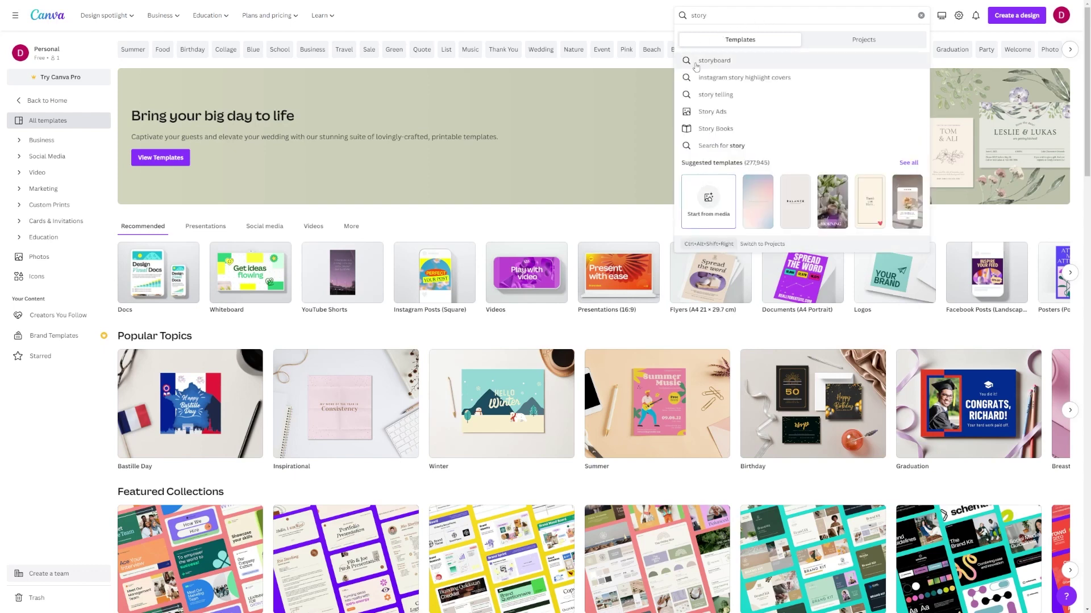
click(735, 128)
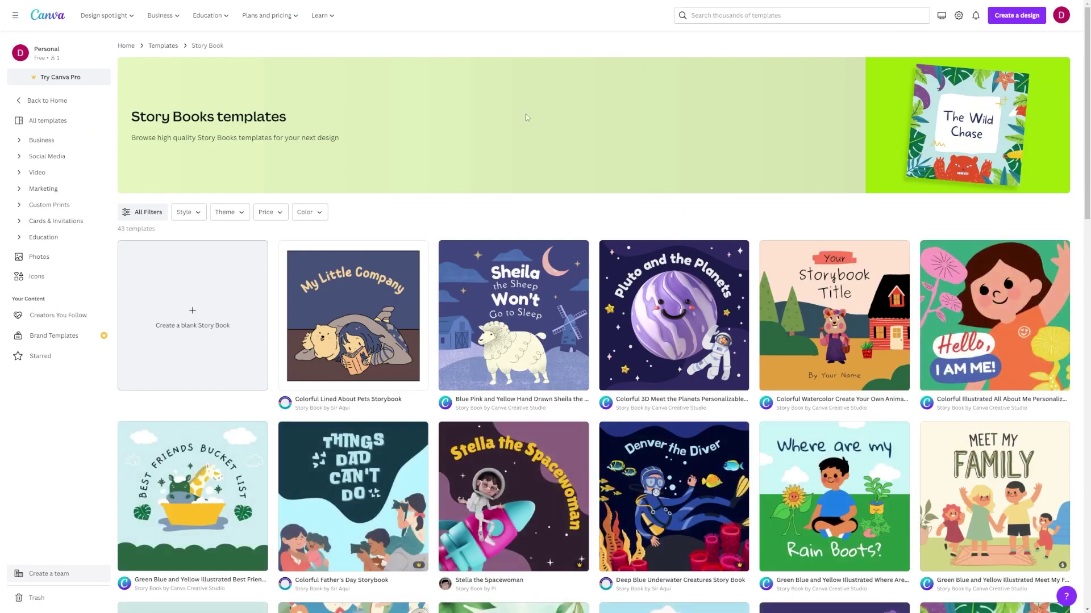
scroll(327, 256, down, 3)
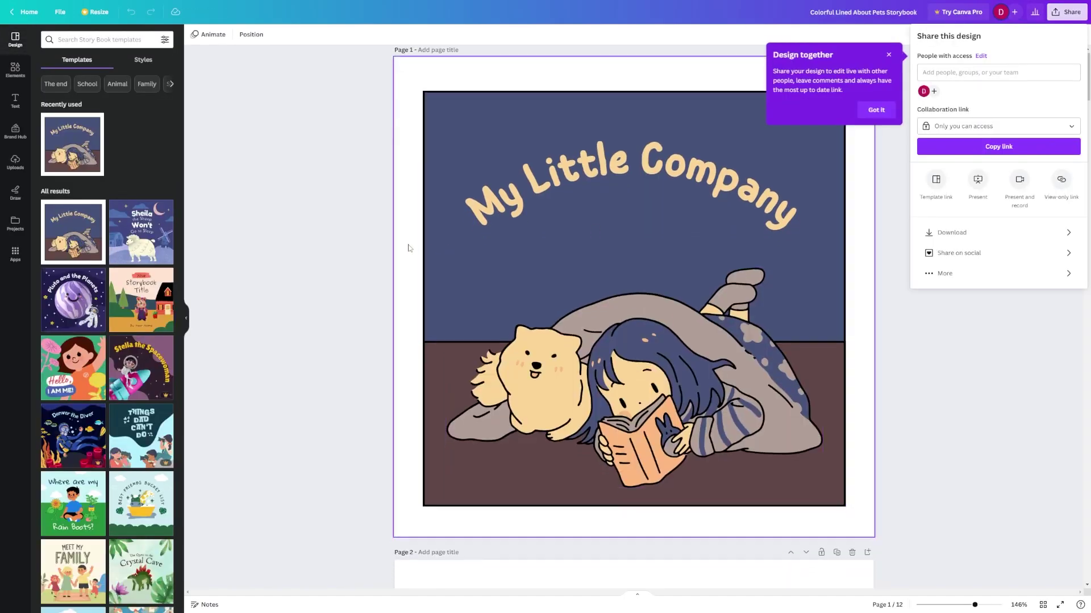
scroll(302, 244, down, 3)
scroll(300, 251, down, 3)
scroll(298, 249, down, 3)
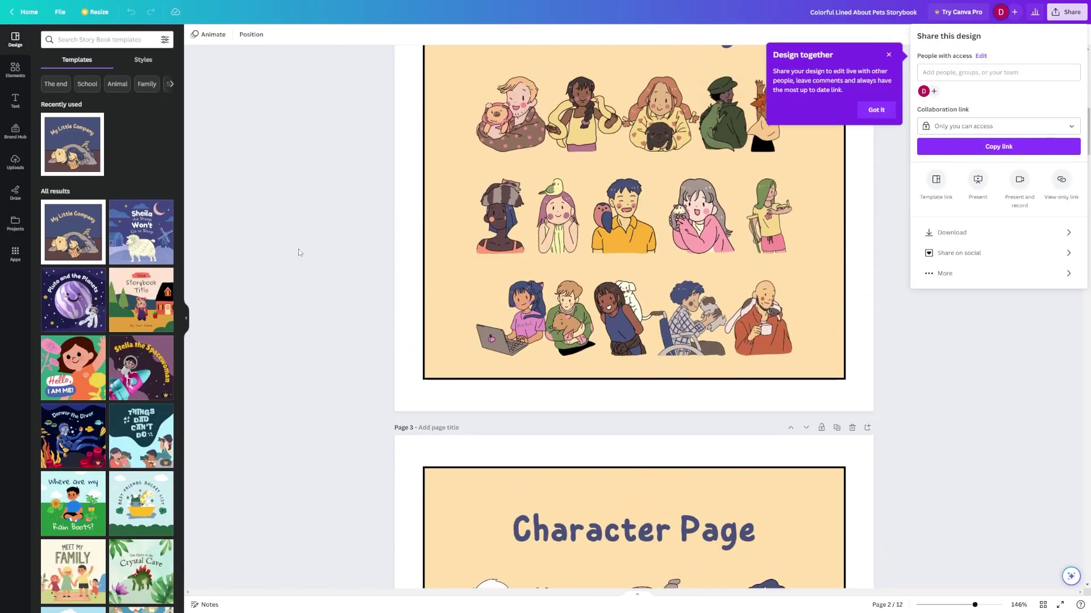
scroll(298, 252, down, 3)
scroll(301, 264, down, 3)
scroll(339, 271, down, 1)
scroll(339, 272, down, 3)
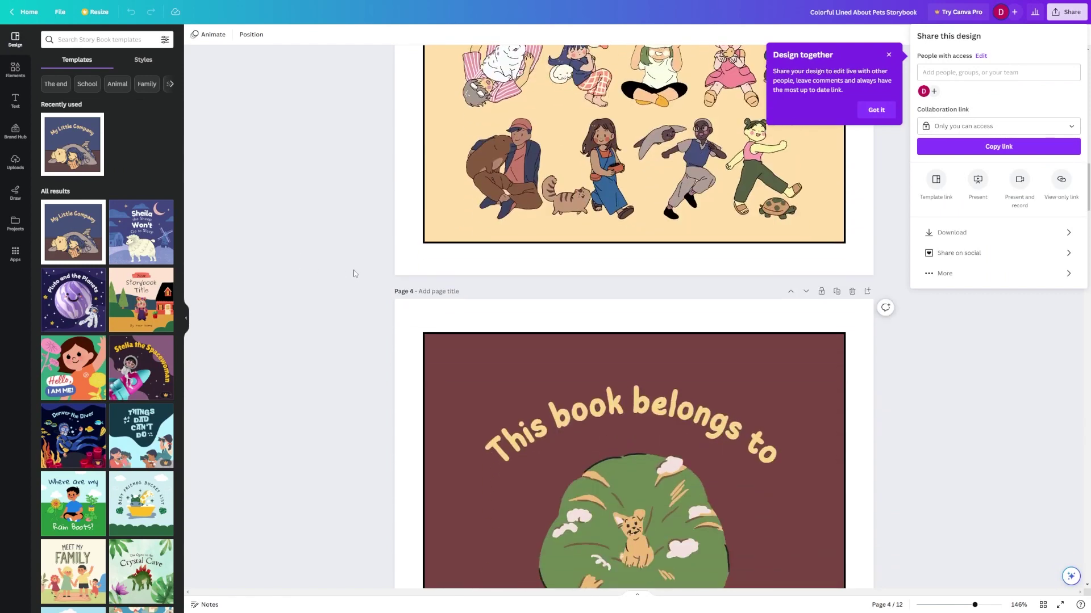
scroll(383, 275, down, 2)
scroll(378, 274, down, 2)
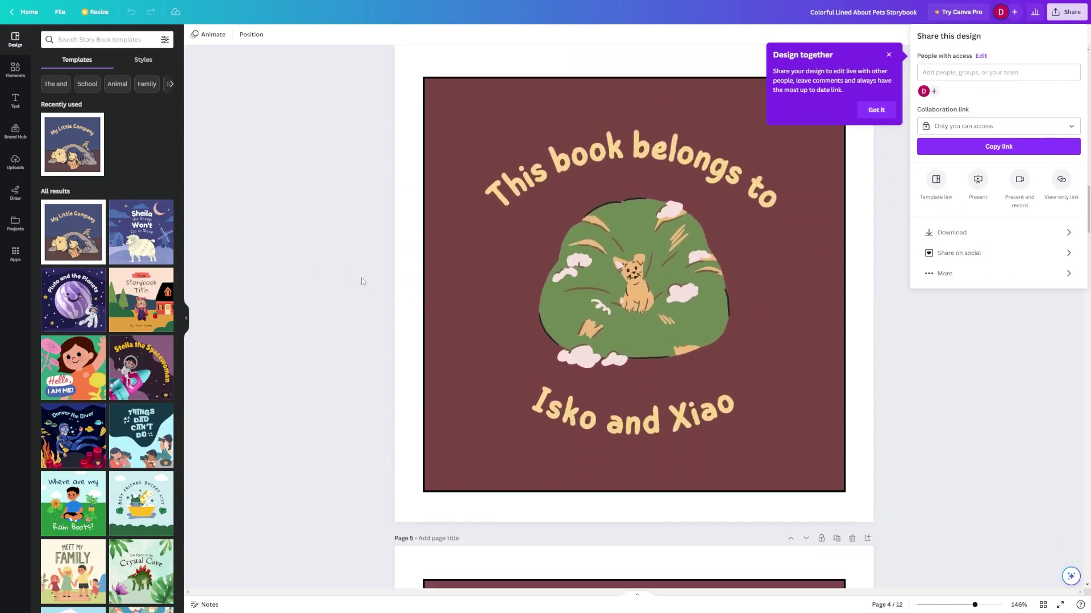
scroll(368, 316, down, 2)
scroll(366, 317, down, 2)
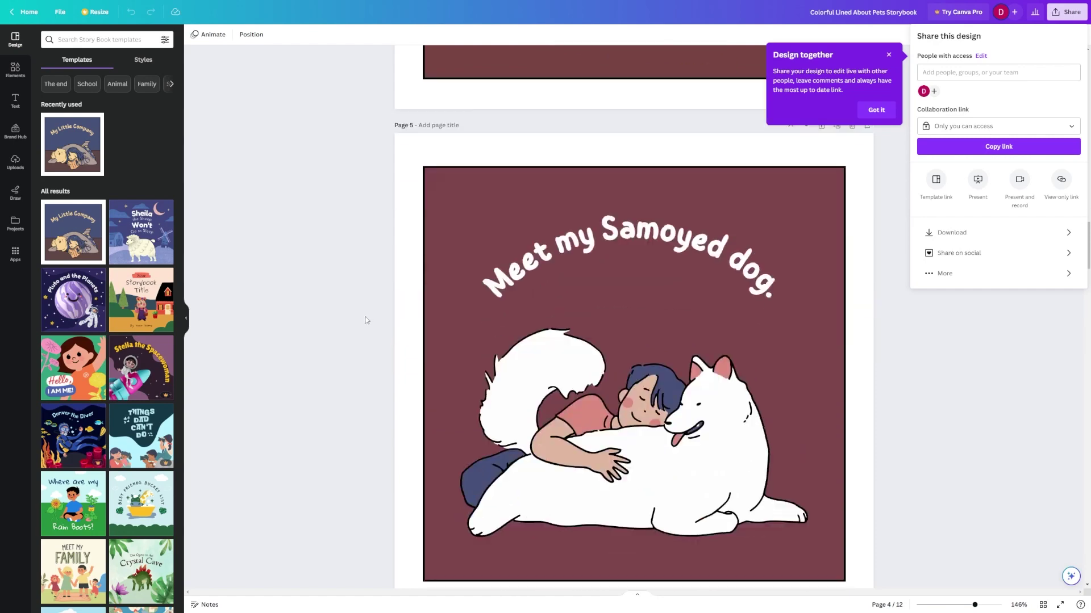
scroll(360, 315, down, 2)
scroll(356, 315, down, 3)
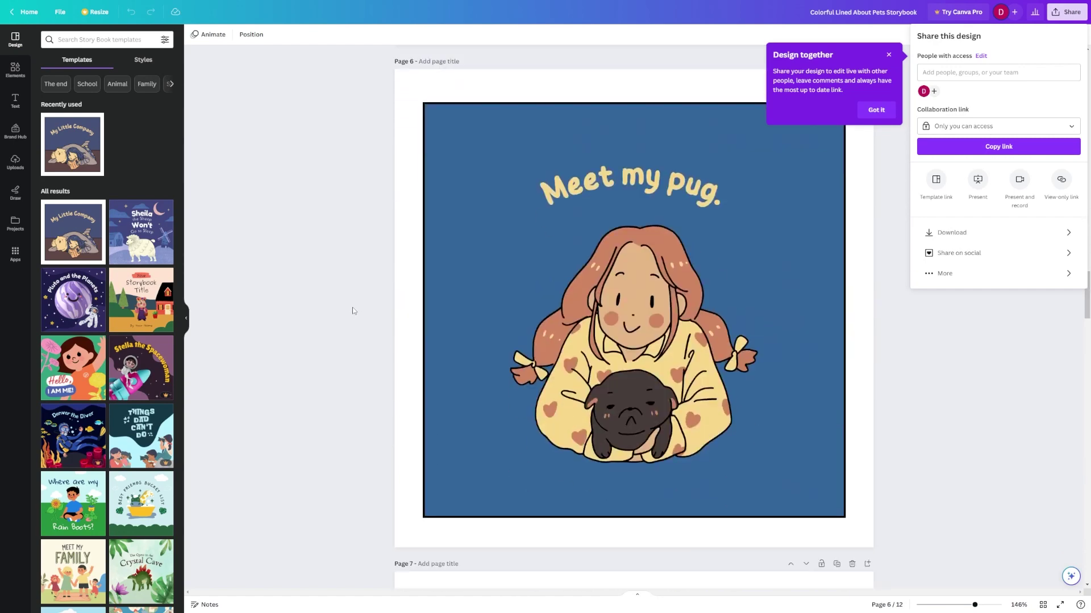
scroll(348, 299, down, 3)
scroll(347, 298, down, 3)
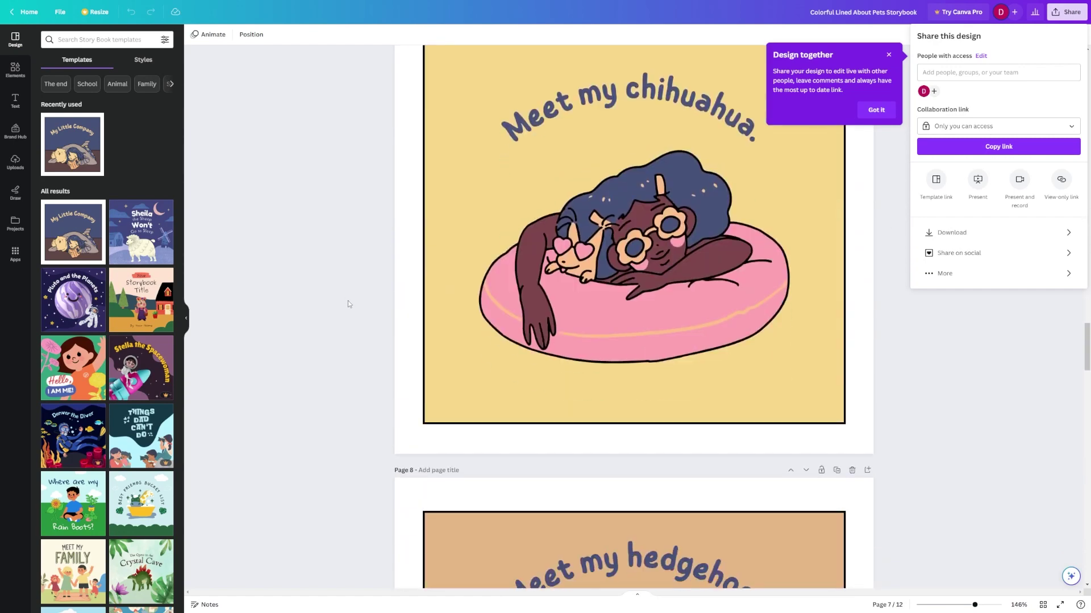
Step: Close the sharing panel on the About Pets Storybook design
click(347, 301)
scroll(349, 307, down, 3)
scroll(353, 316, down, 3)
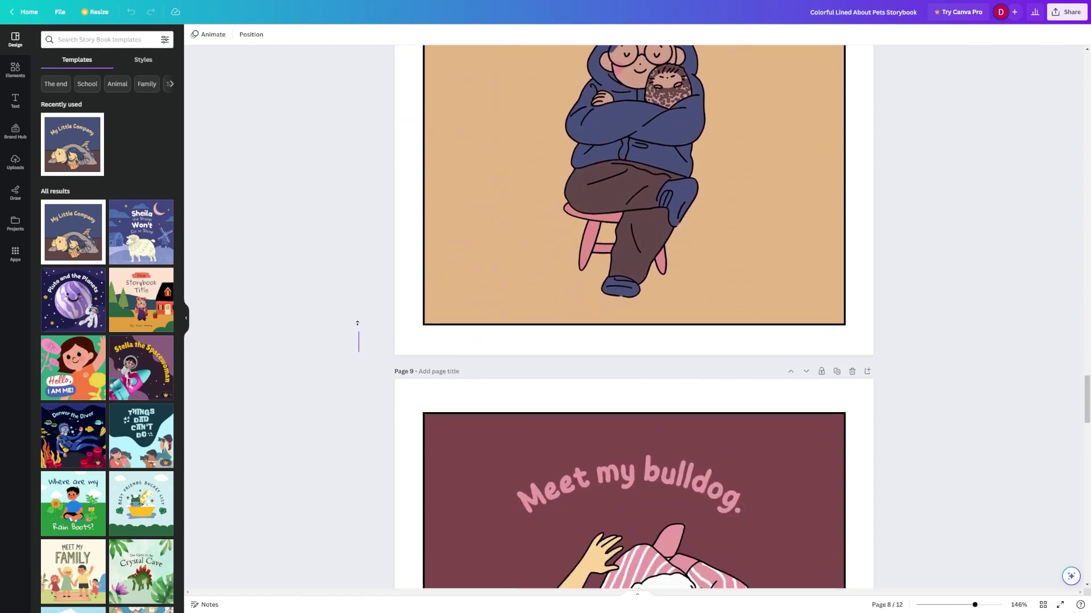
scroll(357, 323, up, 5)
scroll(353, 281, up, 10)
scroll(349, 247, up, 5)
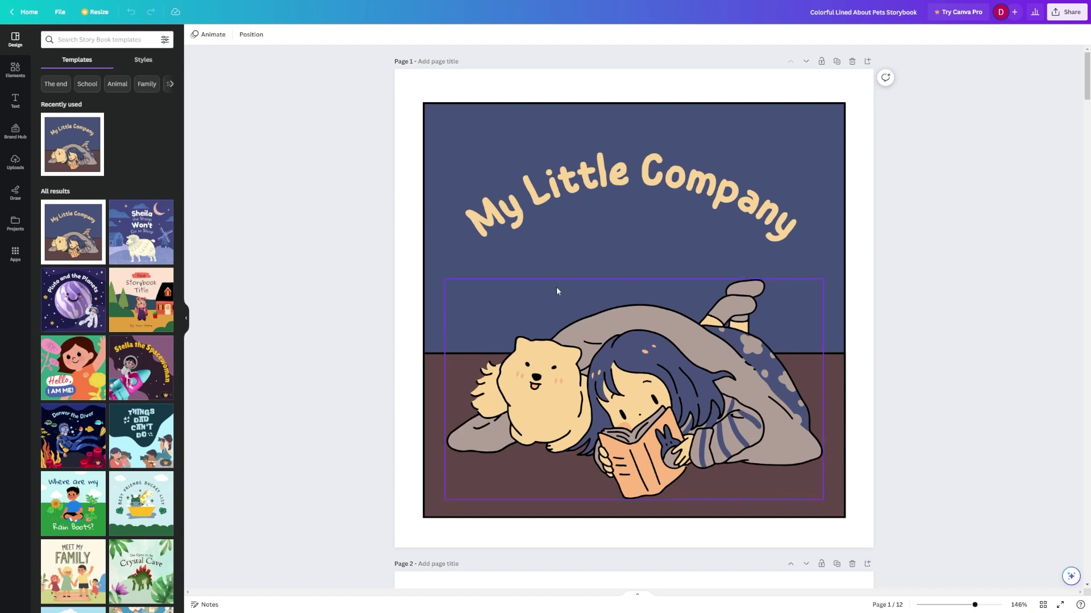
Step: Put the Pluto and the Planets cover on page 1, then replace it with the Crystal Cave dinosaur cover
click(73, 300)
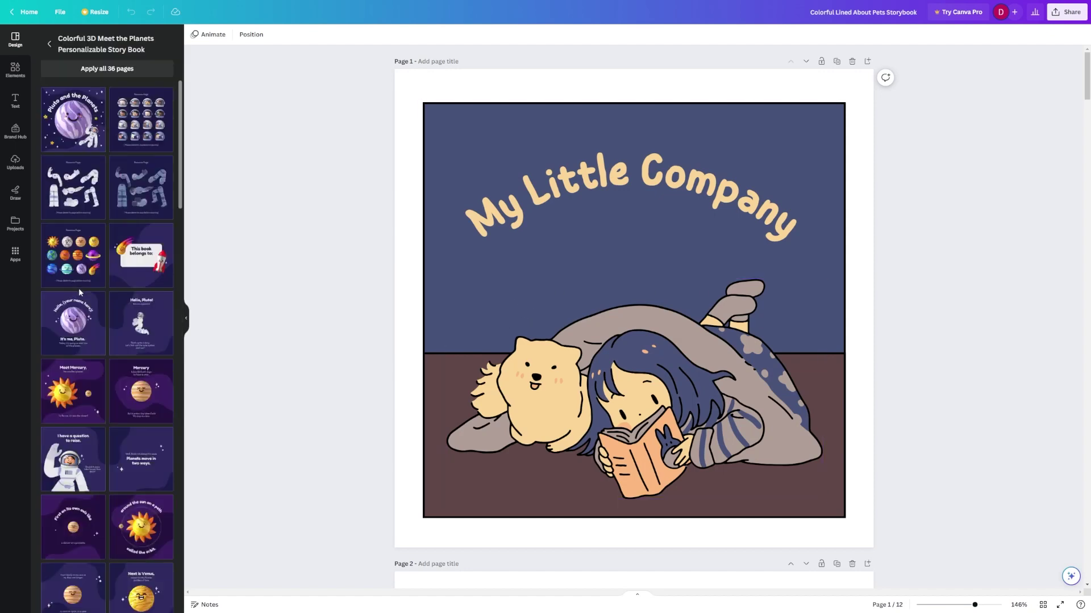
click(75, 135)
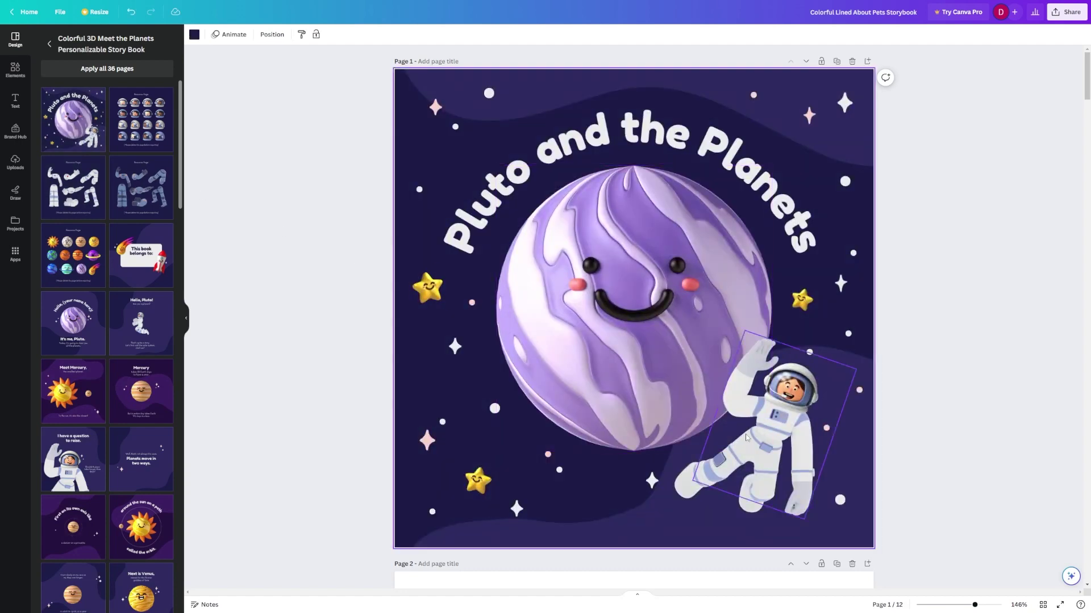
mouse_move(74, 120)
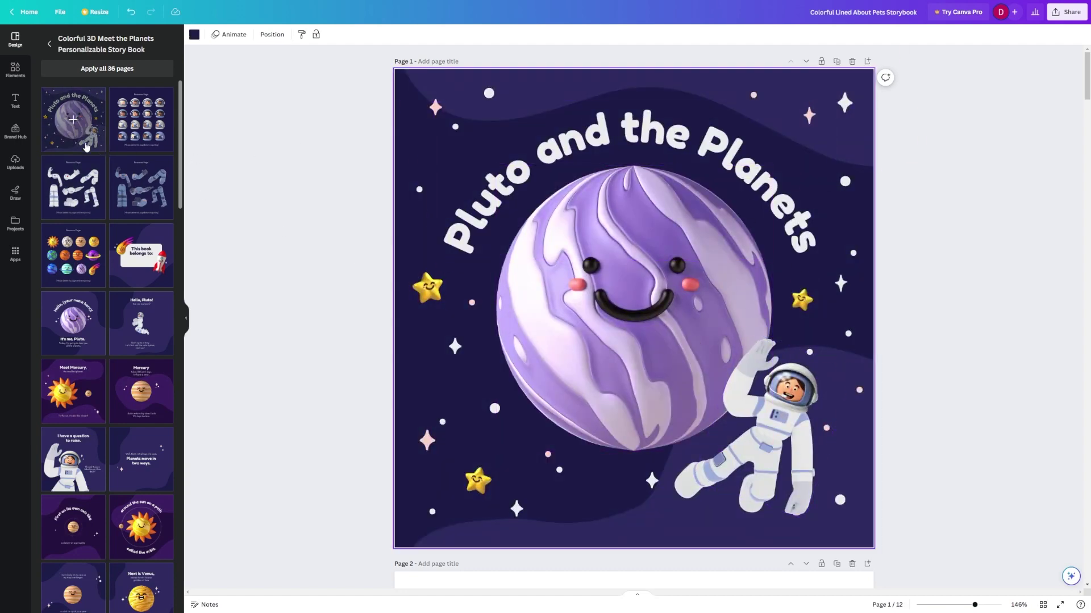
click(48, 44)
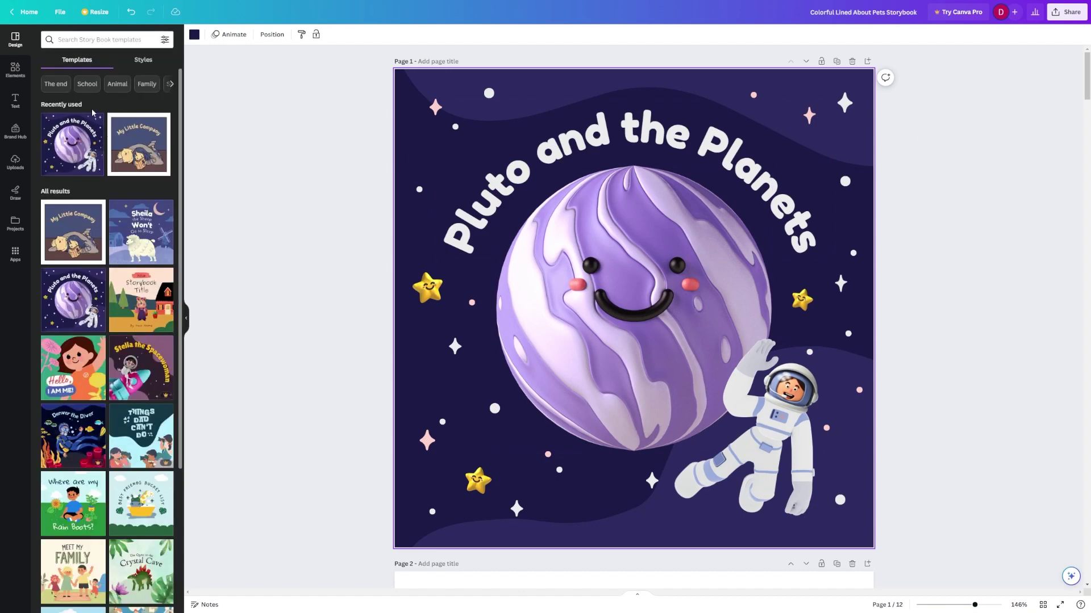
scroll(147, 332, down, 2)
scroll(145, 334, down, 2)
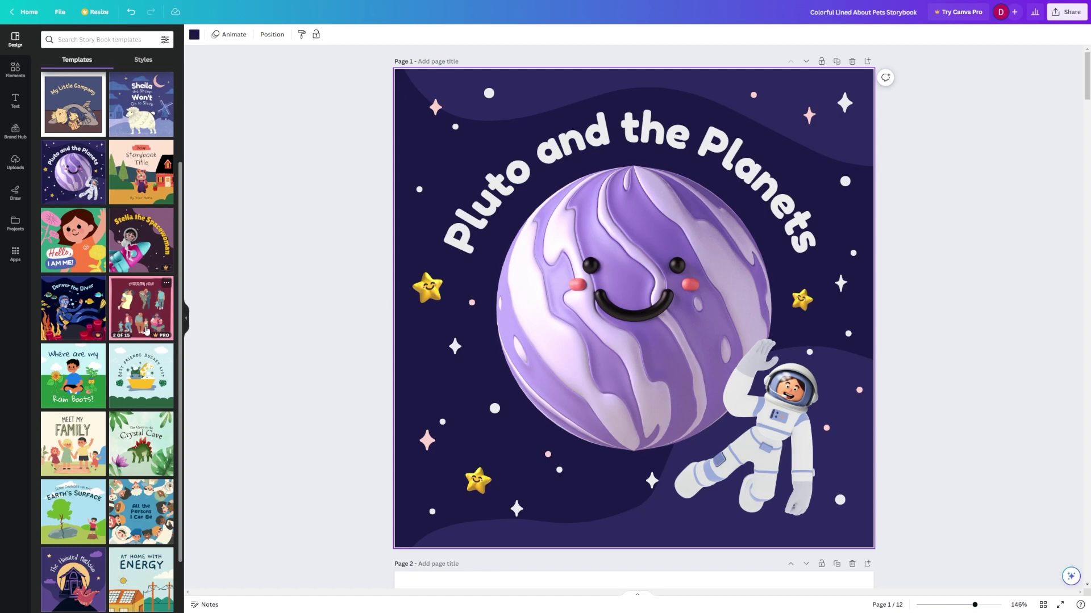
scroll(137, 392, down, 1)
click(137, 390)
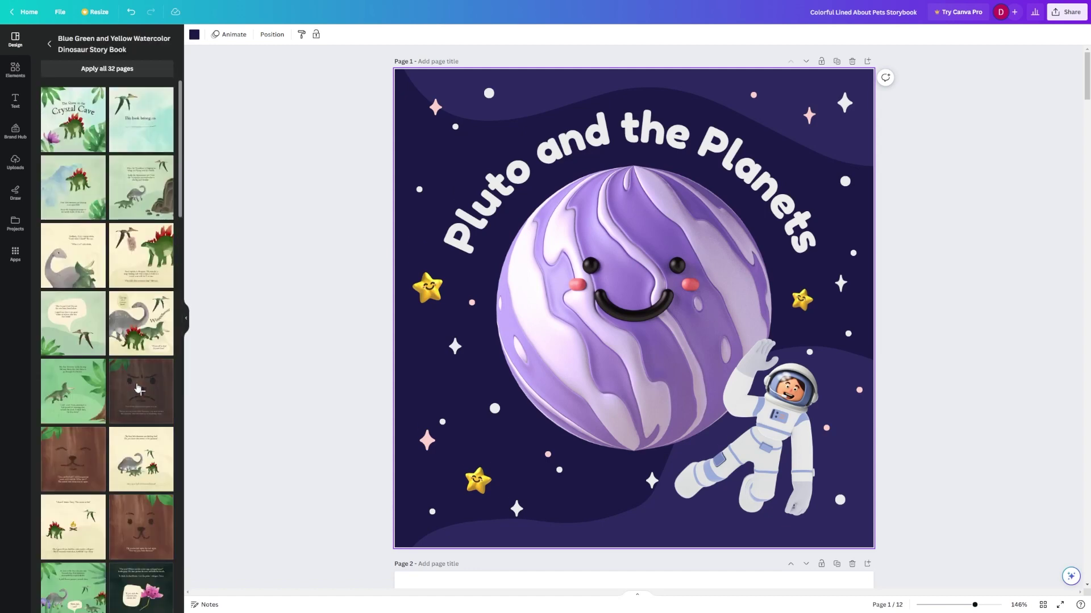
click(73, 120)
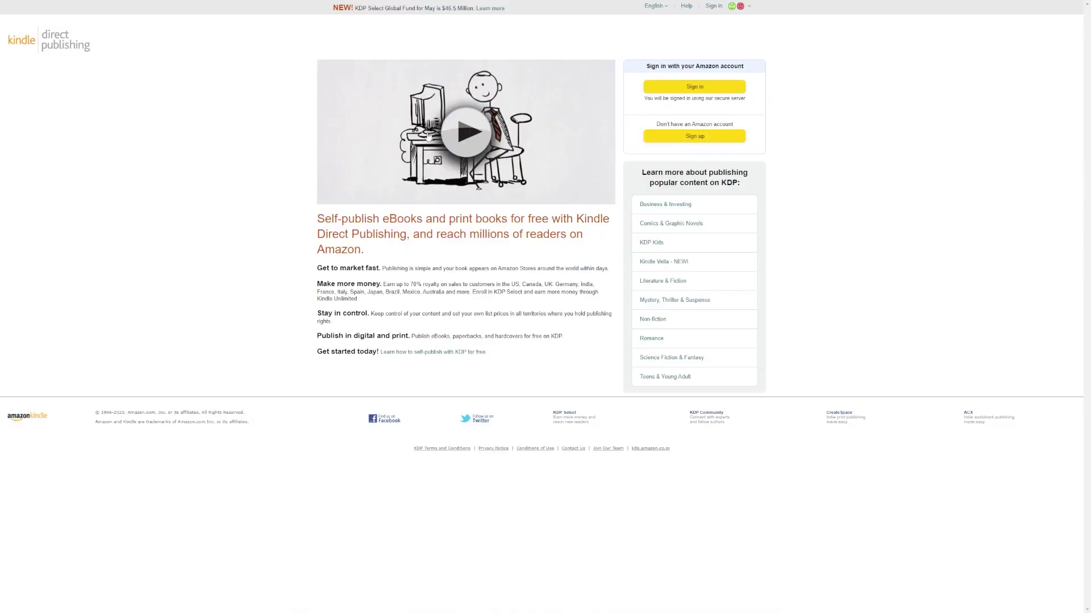
Step: Highlight the start of the KDP self-publishing headline, then clear the highlight
drag(307, 224, 562, 220)
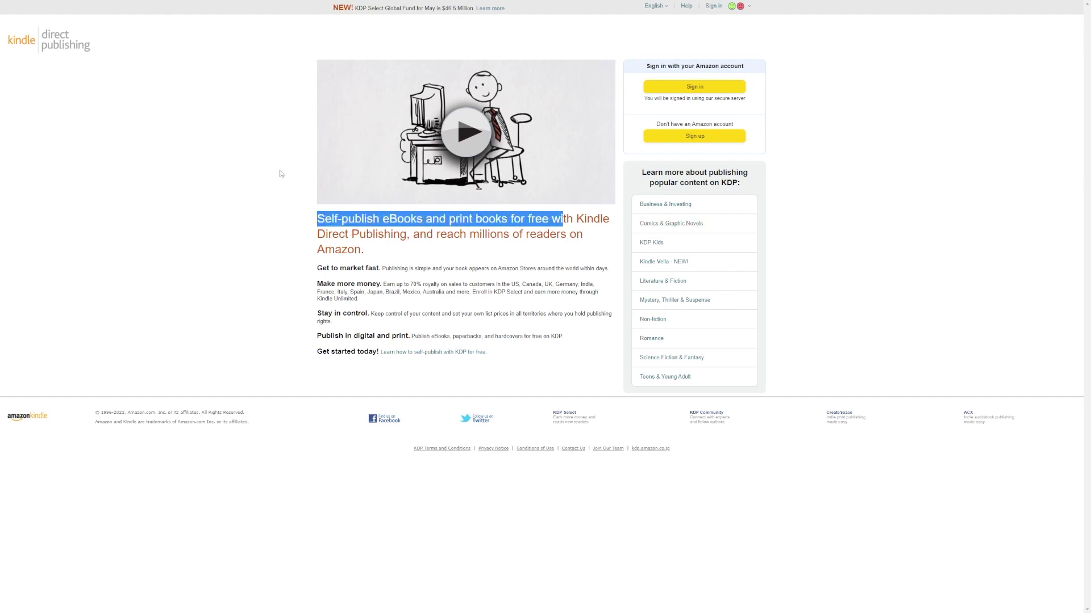
click(383, 257)
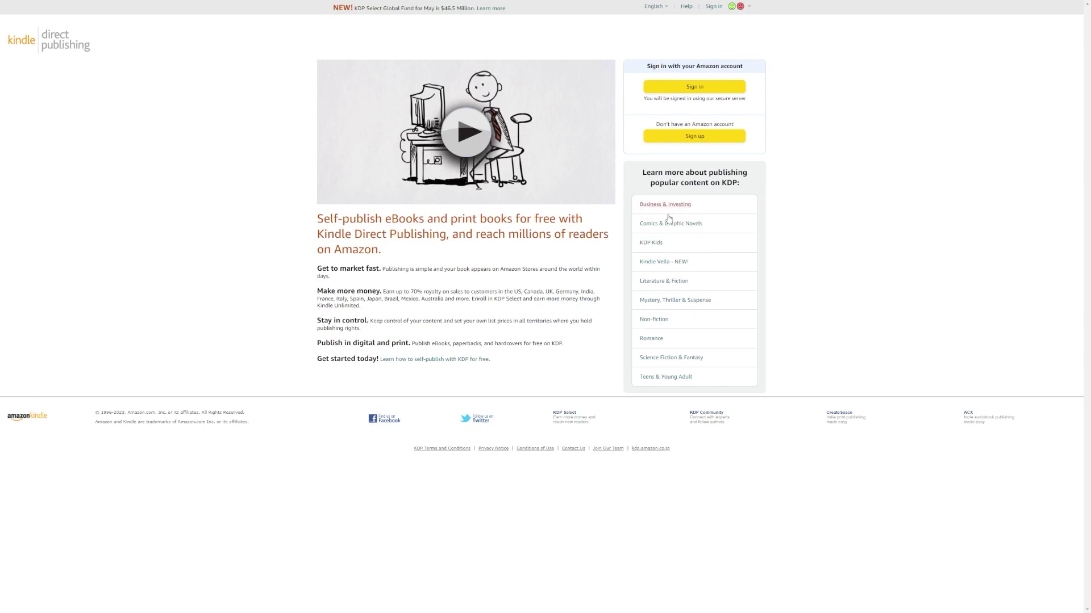
Step: Visit the romance publishing page and the author bookshelf, then go back to the main KDP page
click(663, 344)
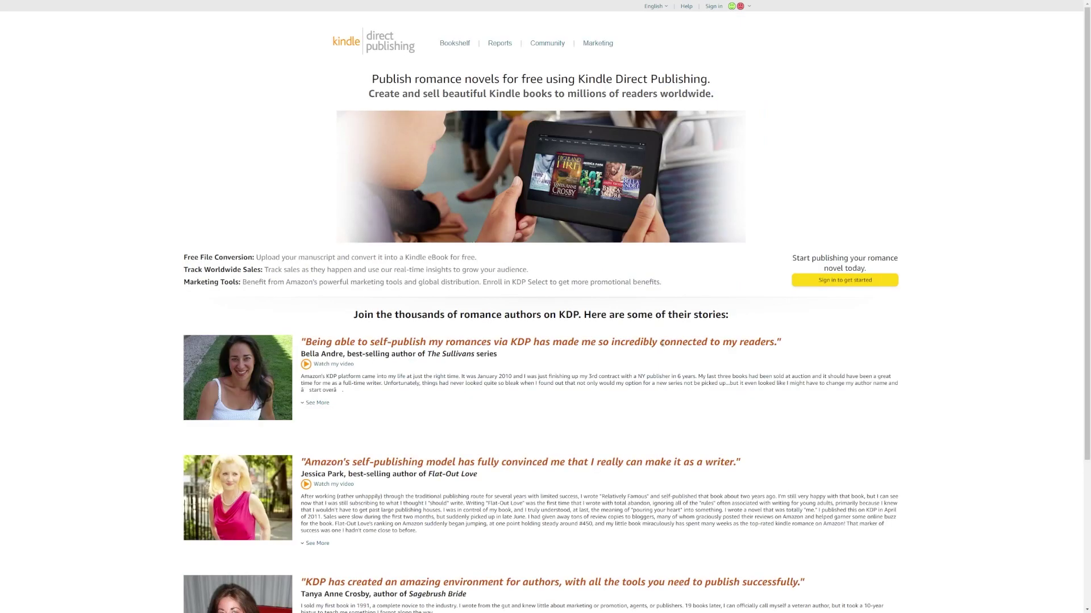
scroll(457, 158, down, 1)
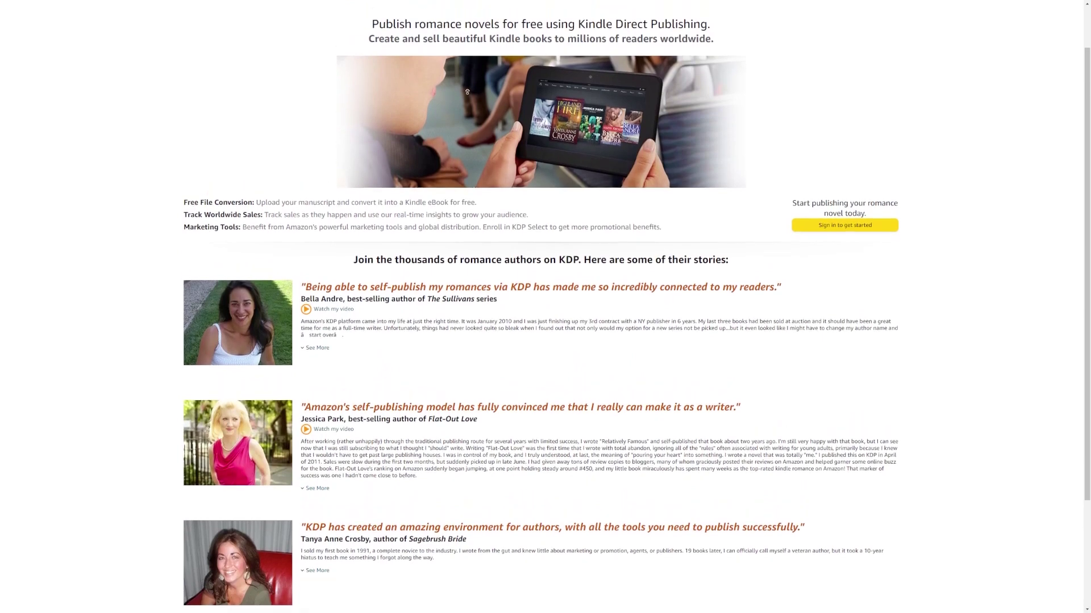
scroll(467, 88, up, 1)
click(458, 48)
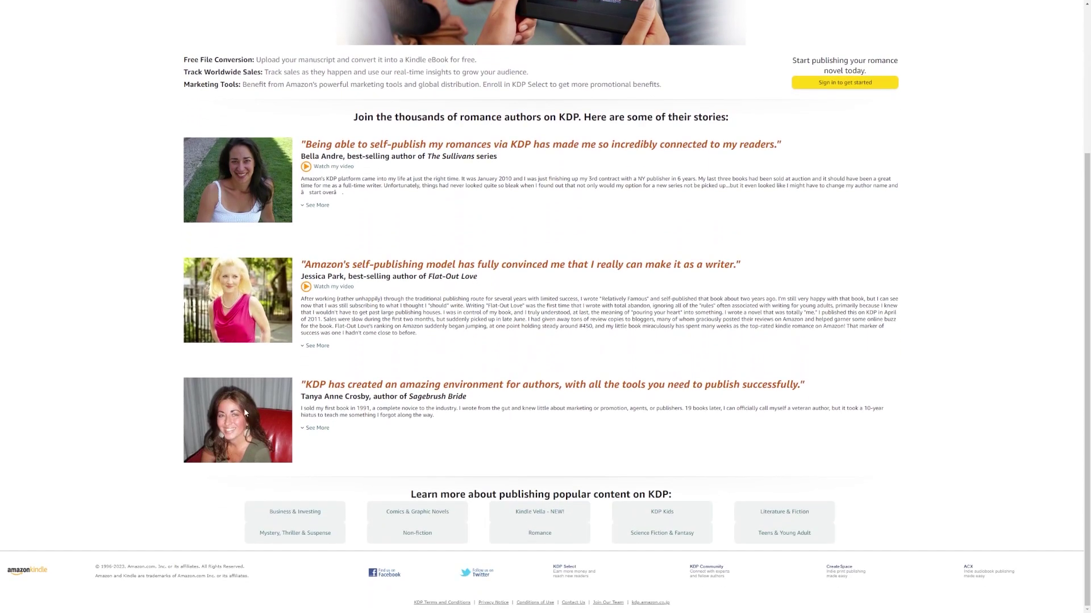
scroll(935, 397, up, 3)
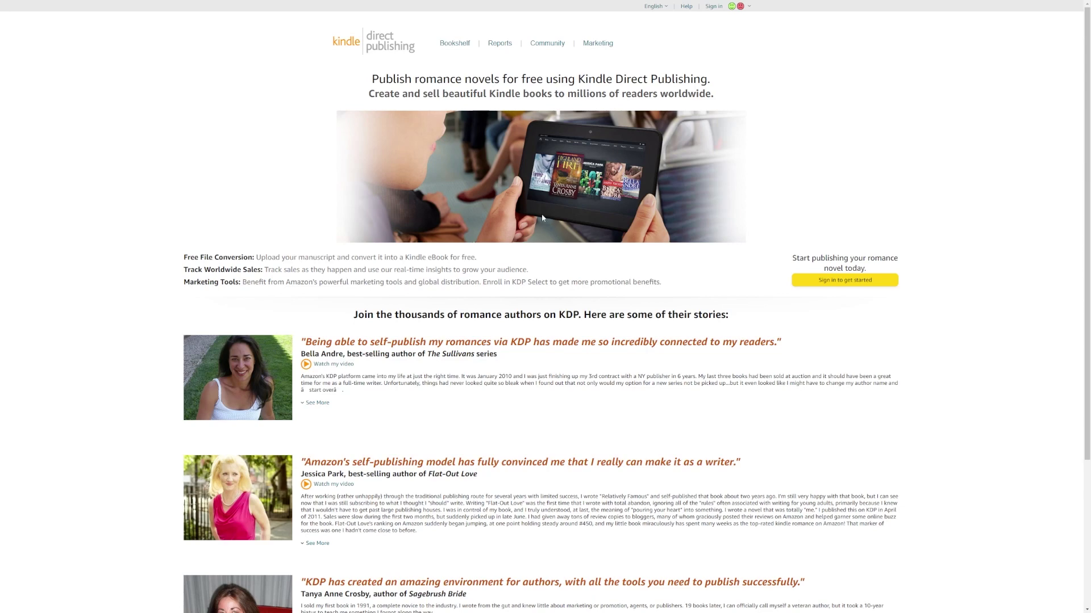
key(alt+Left)
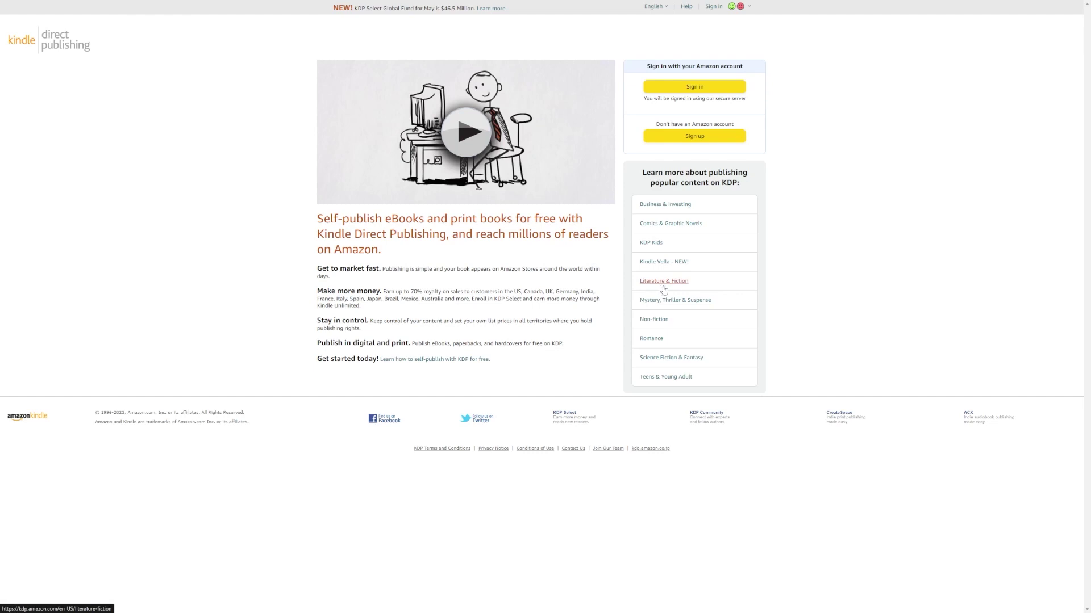
Step: Read the Business & Investing page, highlighting its headline, 'Make more money' and royalty paragraphs
click(687, 207)
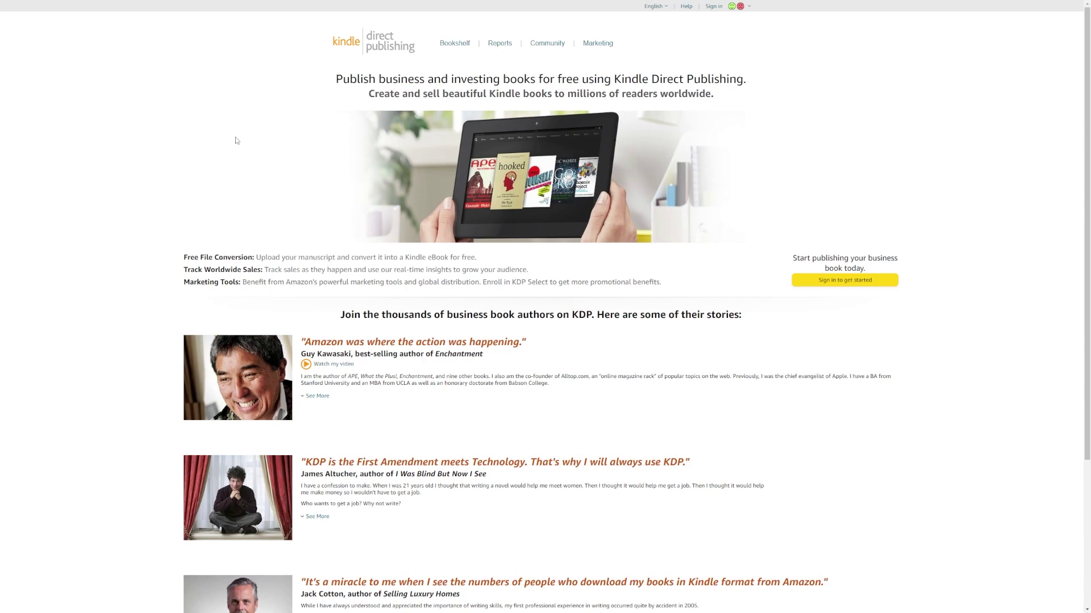
drag(333, 81, 560, 122)
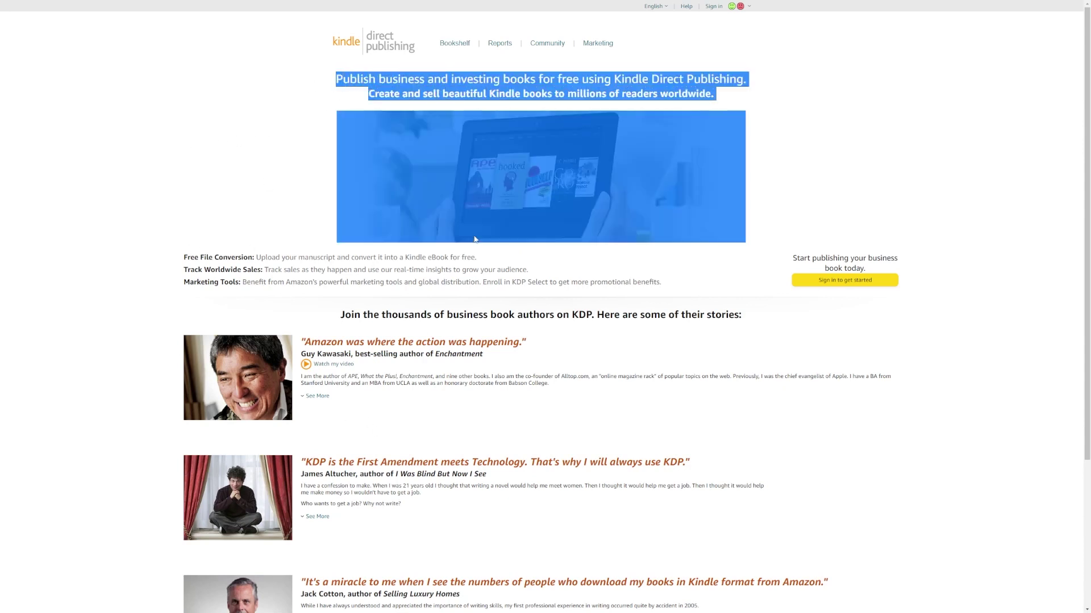
click(476, 279)
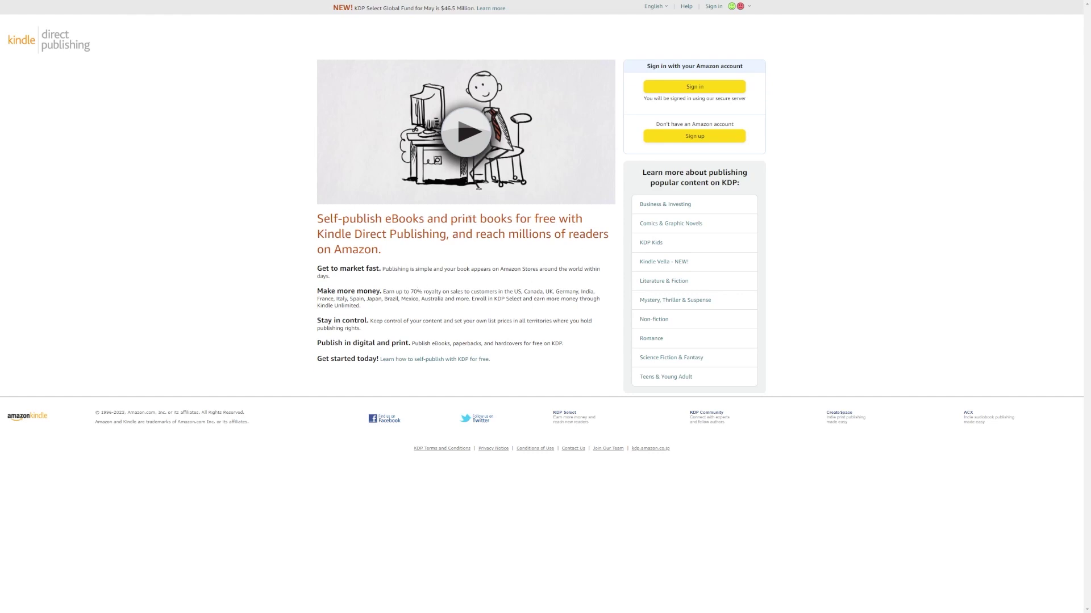
drag(294, 223, 516, 271)
drag(382, 292, 591, 310)
click(886, 295)
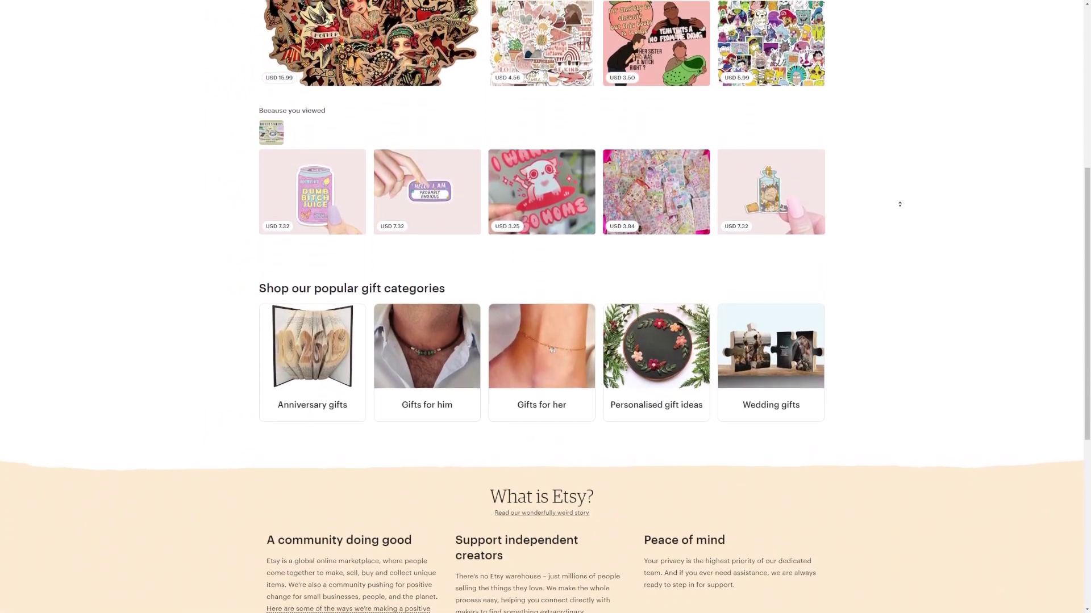
scroll(886, 192, up, 3)
scroll(881, 188, up, 1)
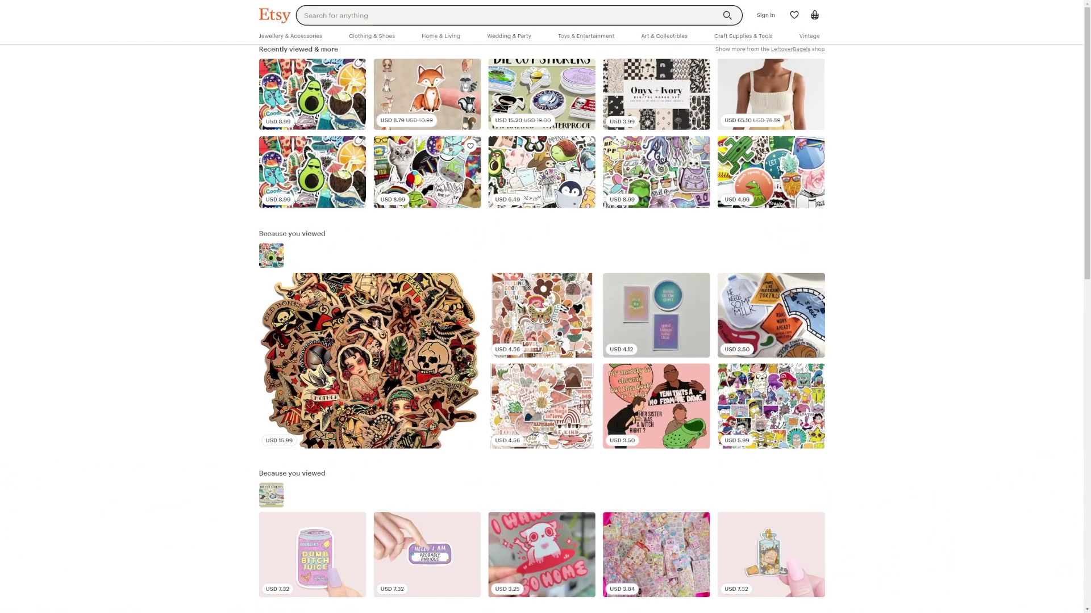
mouse_move(426, 92)
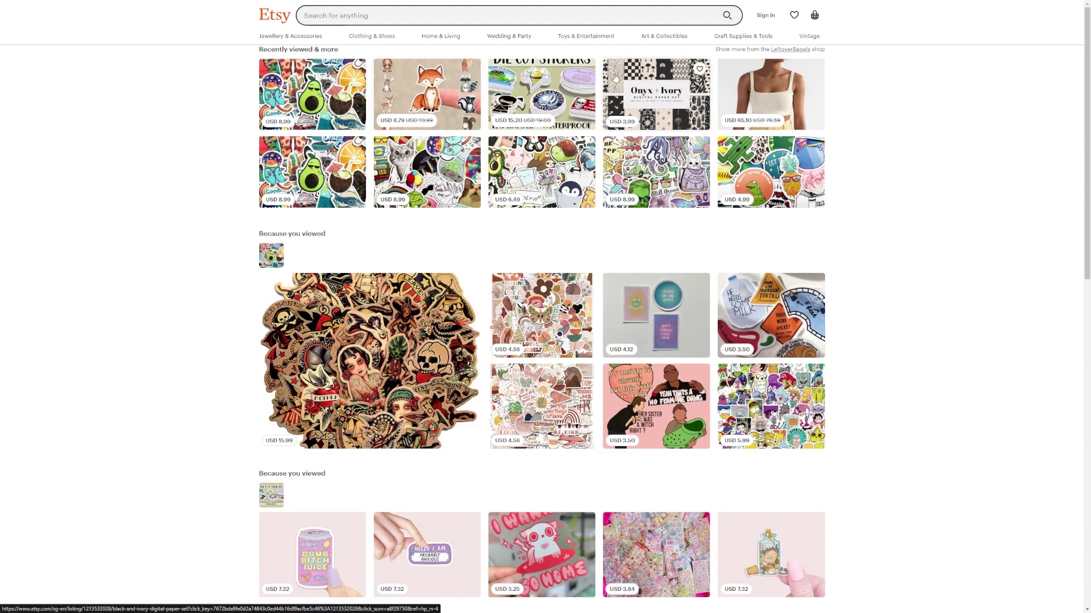
Step: Open Etsy's Toys & Entertainment category, then view Creative Fabrica's trending products page
click(584, 37)
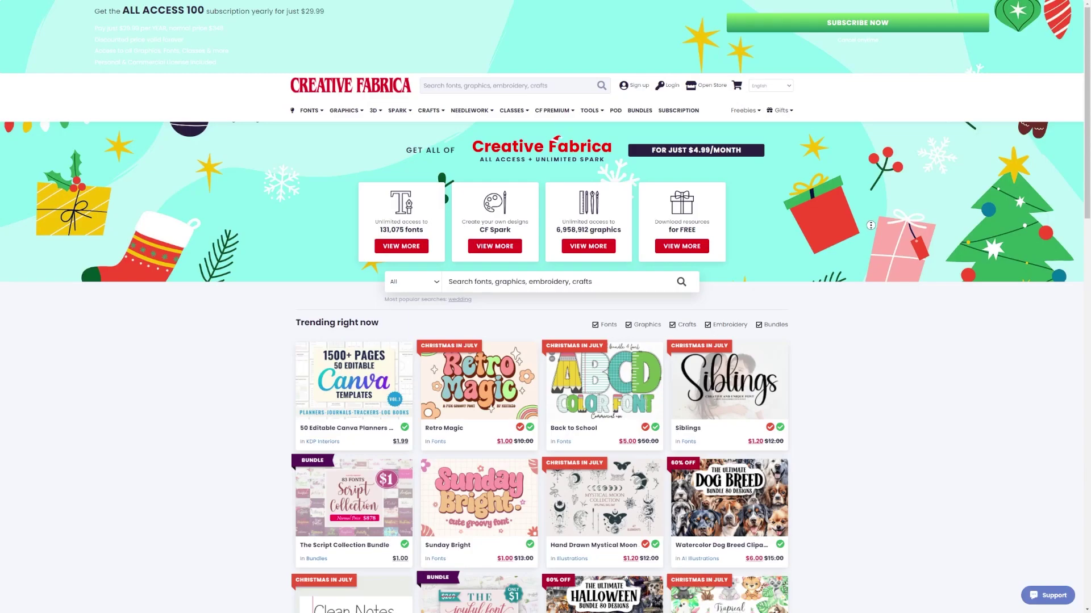
scroll(877, 233, down, 1)
scroll(878, 234, down, 1)
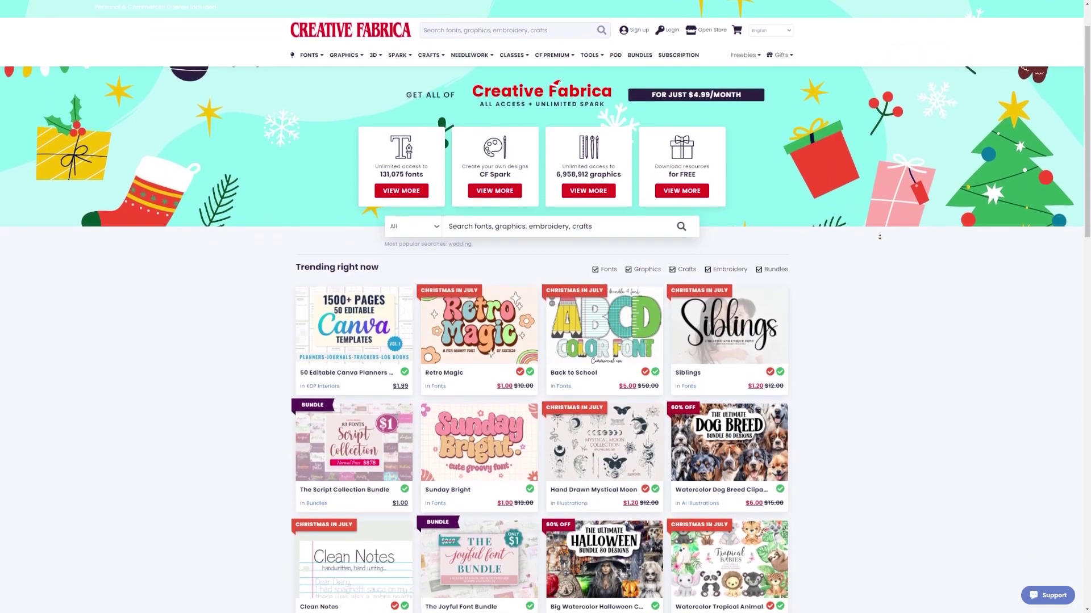
scroll(879, 236, down, 1)
scroll(879, 238, down, 1)
scroll(879, 238, up, 2)
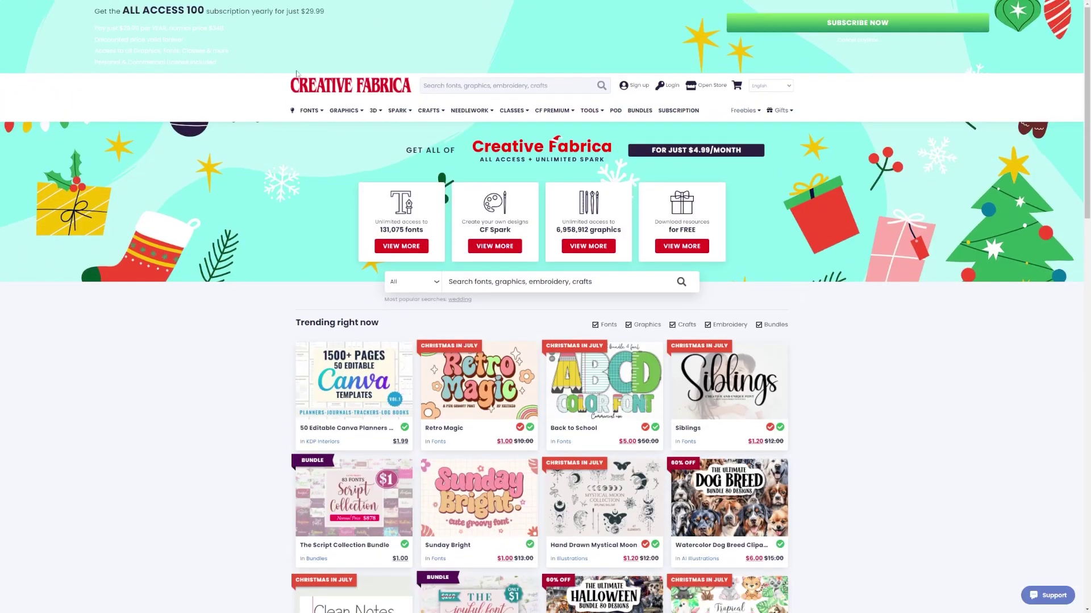
key(ctrl+a)
click(893, 298)
scroll(878, 293, down, 2)
scroll(882, 295, down, 2)
scroll(885, 295, down, 1)
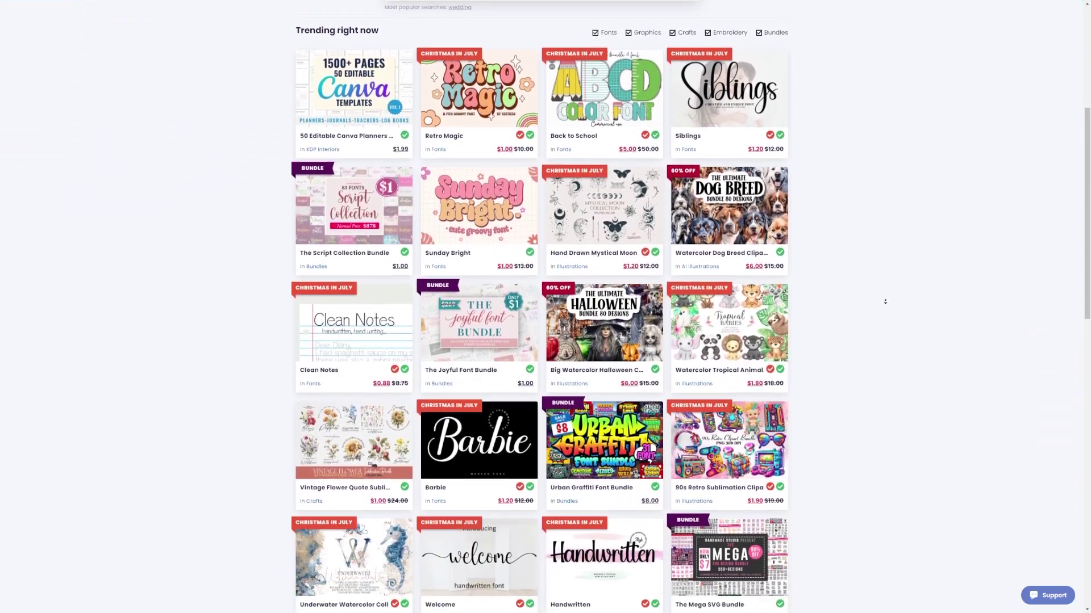
scroll(887, 296, down, 1)
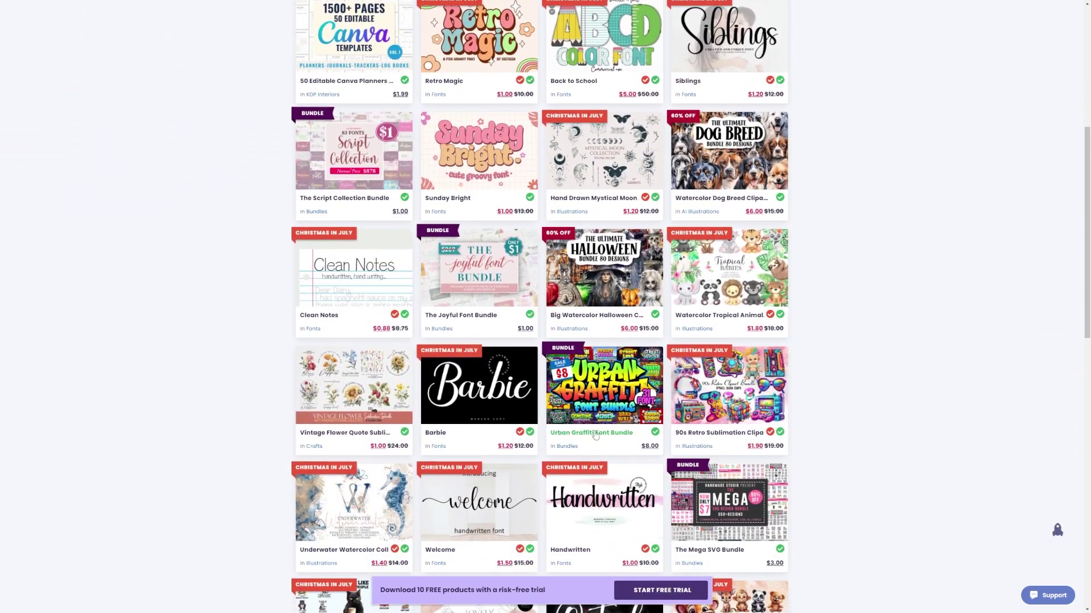
scroll(907, 398, down, 1)
scroll(903, 414, down, 1)
scroll(904, 416, down, 1)
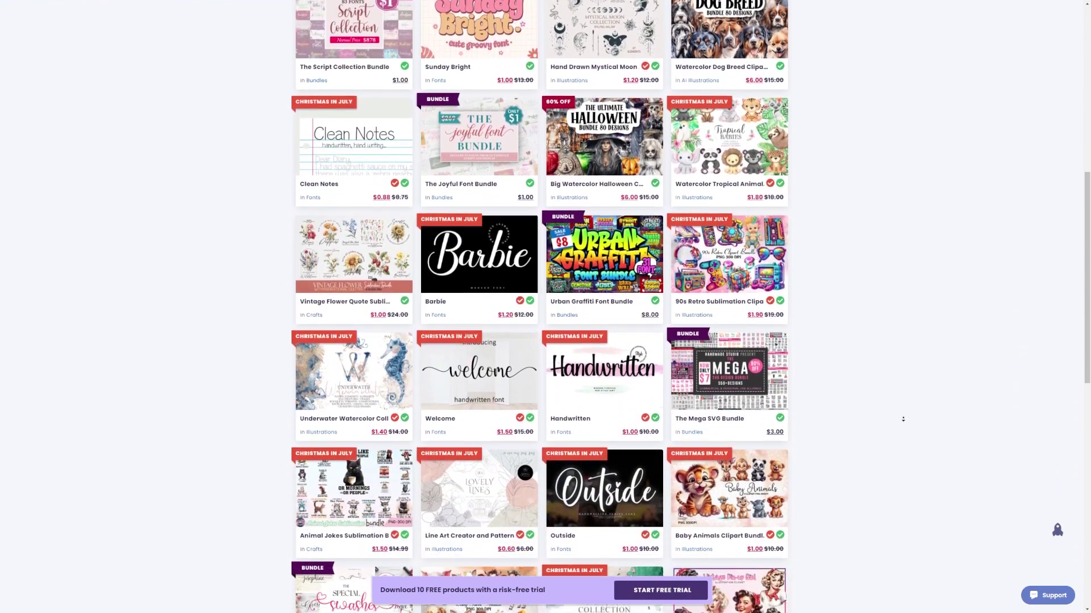
scroll(901, 417, down, 1)
scroll(901, 420, down, 1)
scroll(902, 420, down, 2)
scroll(903, 420, down, 2)
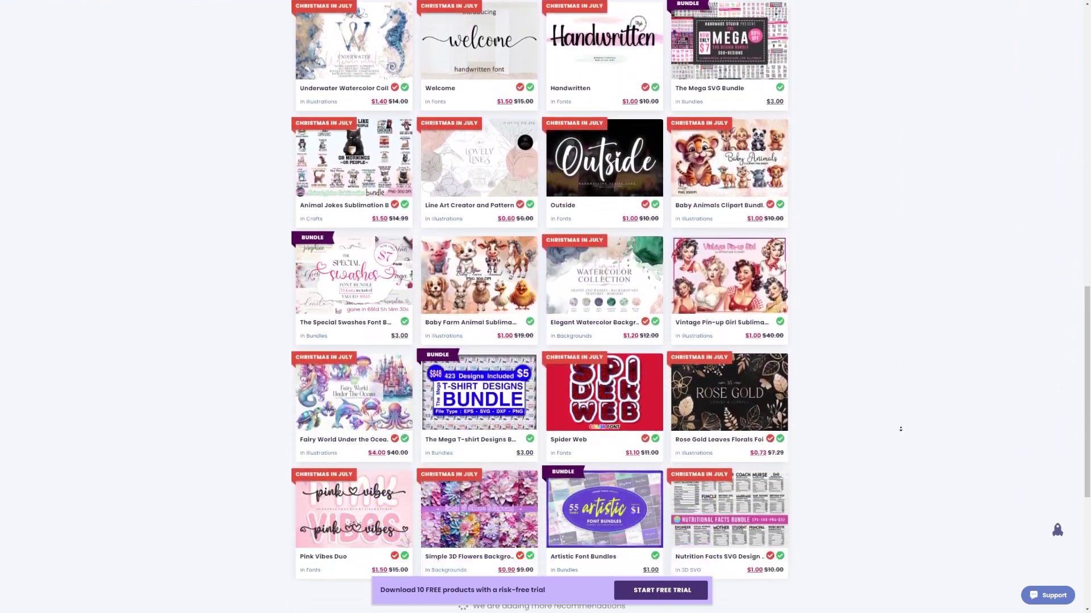
scroll(905, 422, down, 3)
scroll(905, 422, down, 1)
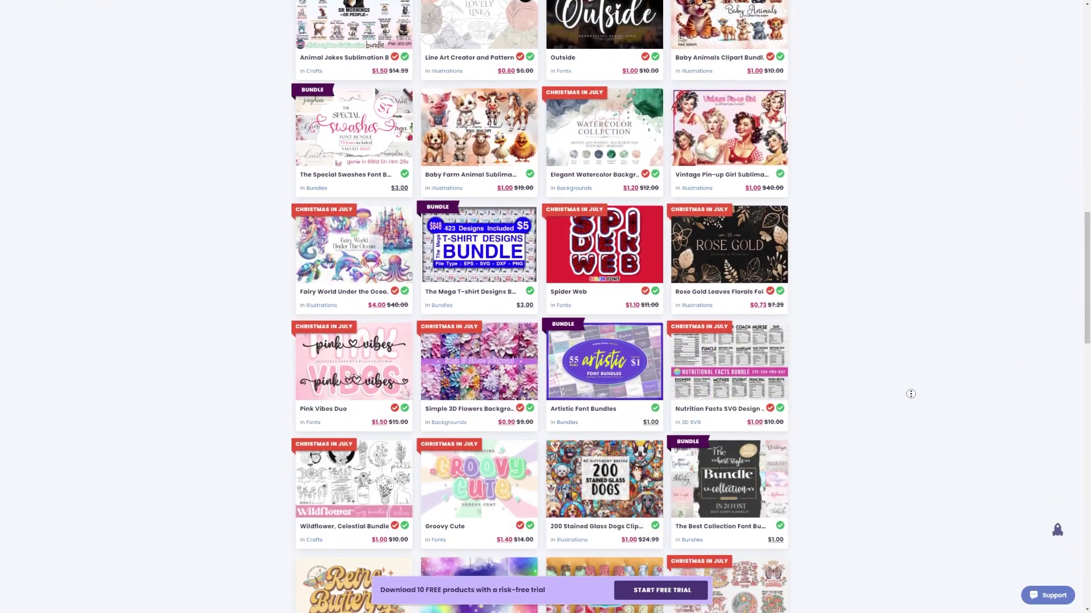
scroll(888, 343, up, 15)
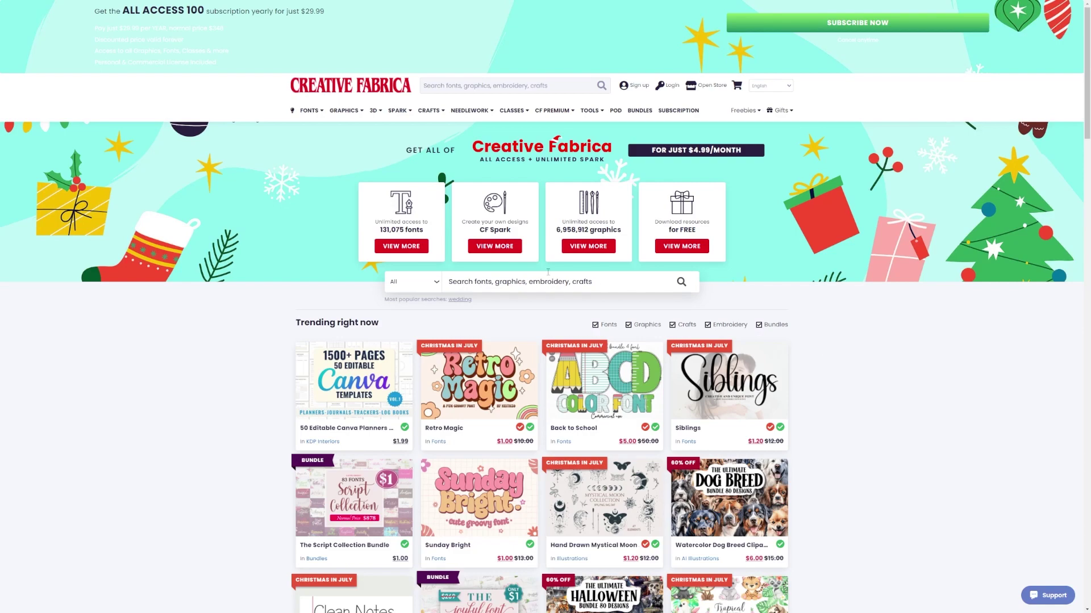
scroll(332, 310, down, 1)
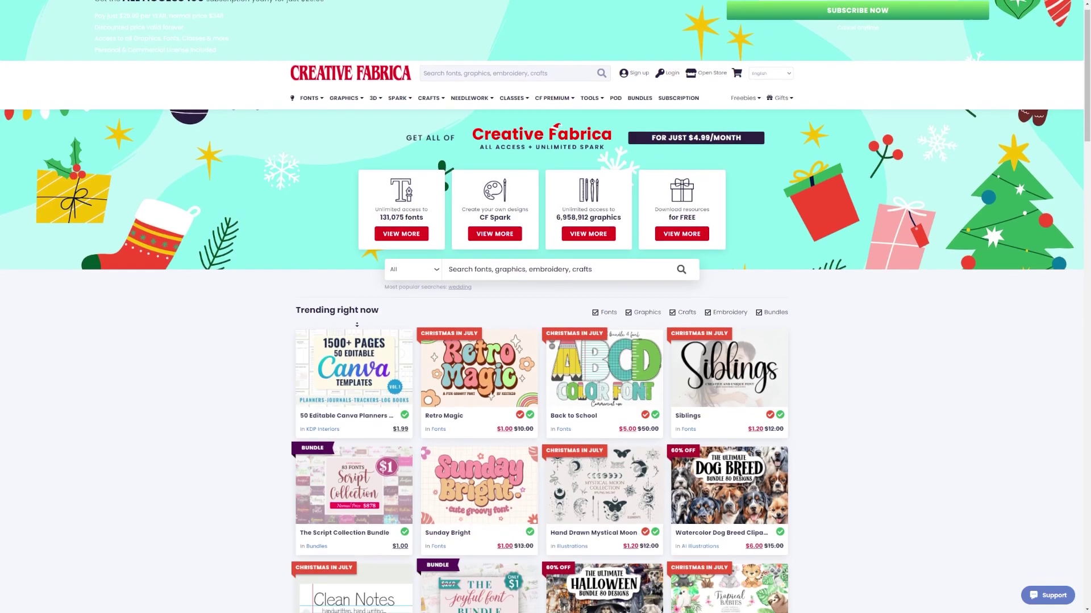
scroll(545, 340, down, 1)
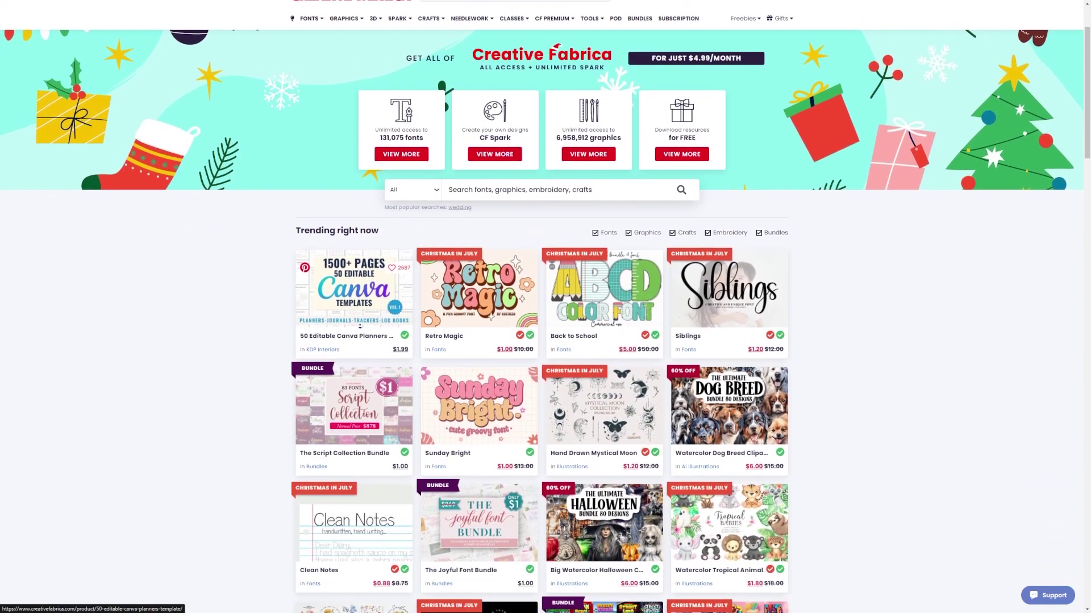
scroll(545, 341, down, 1)
scroll(359, 328, down, 1)
scroll(360, 329, down, 1)
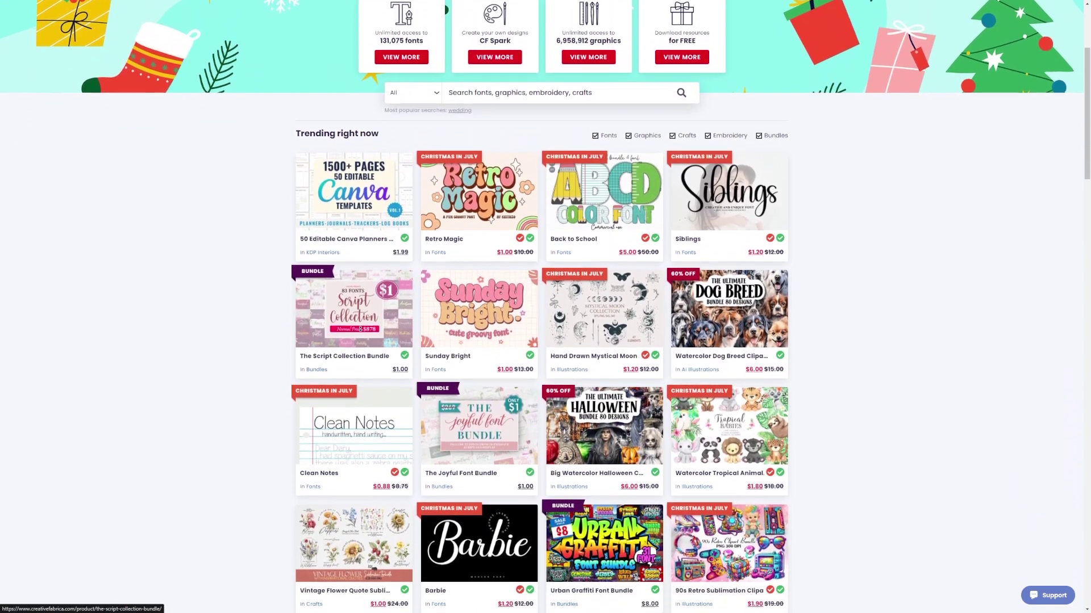
scroll(360, 329, down, 1)
scroll(360, 329, down, 1)
scroll(360, 329, down, 1)
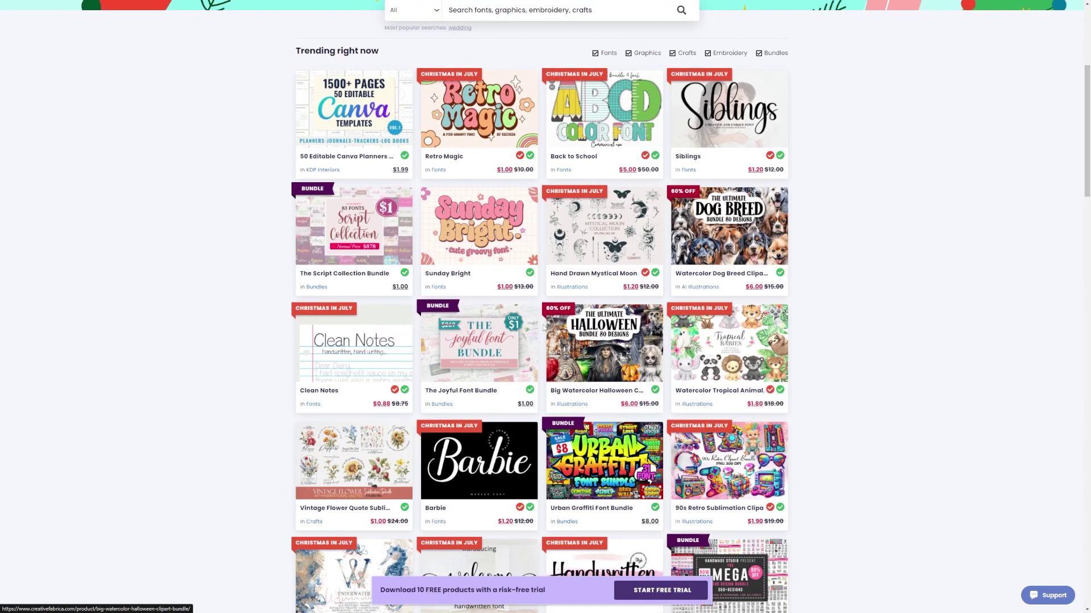
scroll(839, 380, up, 3)
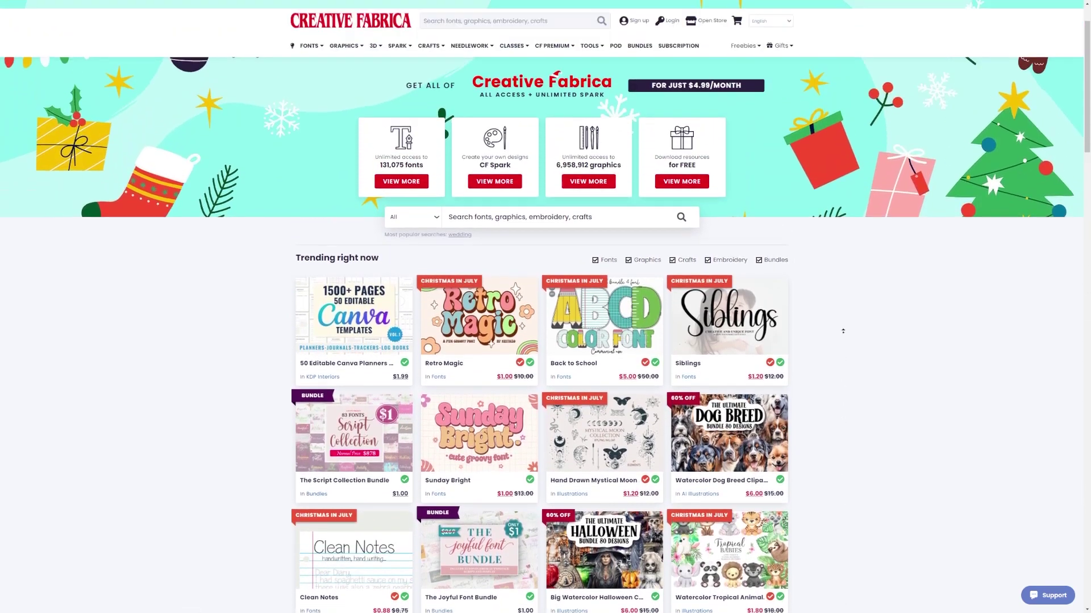